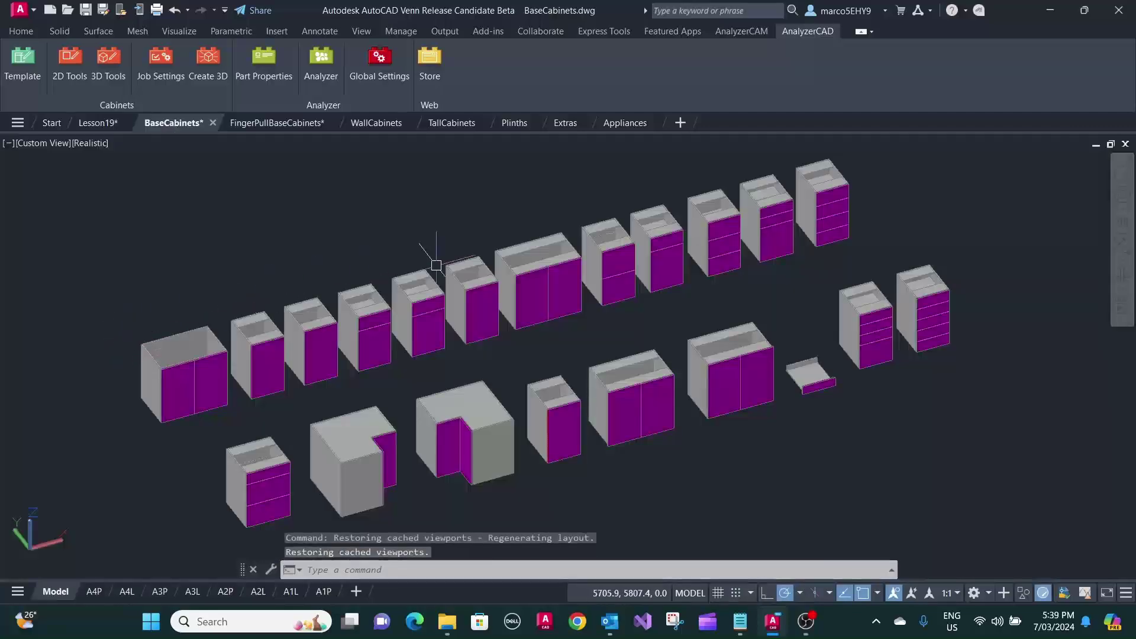
Preview the FingerPullBaseCabinets, WallCabinets, TallCabinets, Plinths, Extras and Appliances drawings, then return to Lesson19.
click(275, 123)
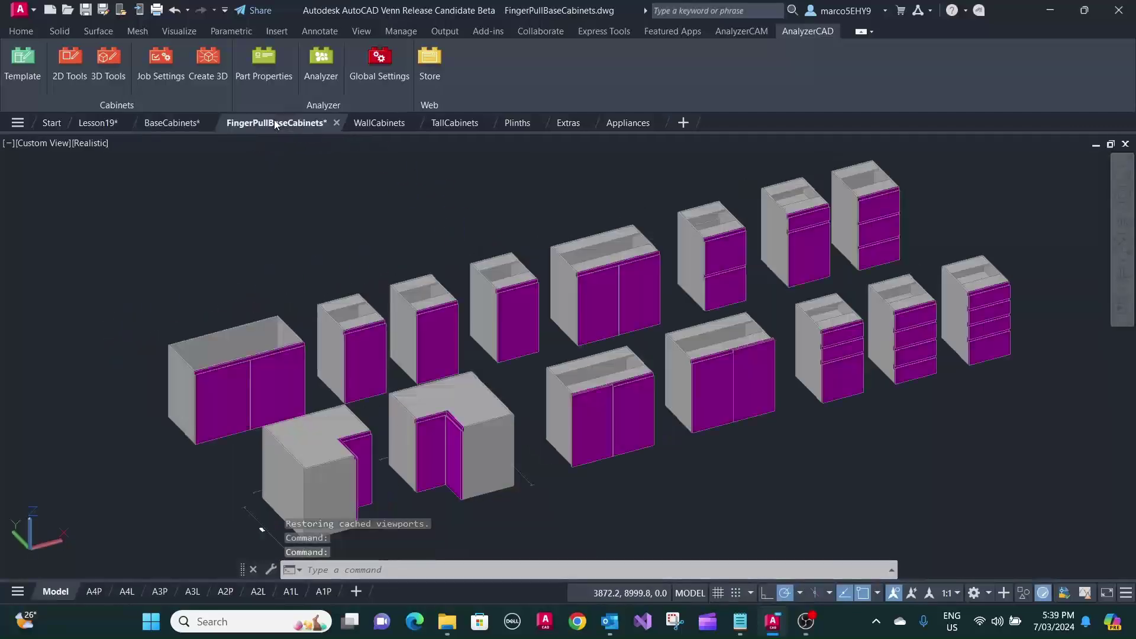
click(388, 124)
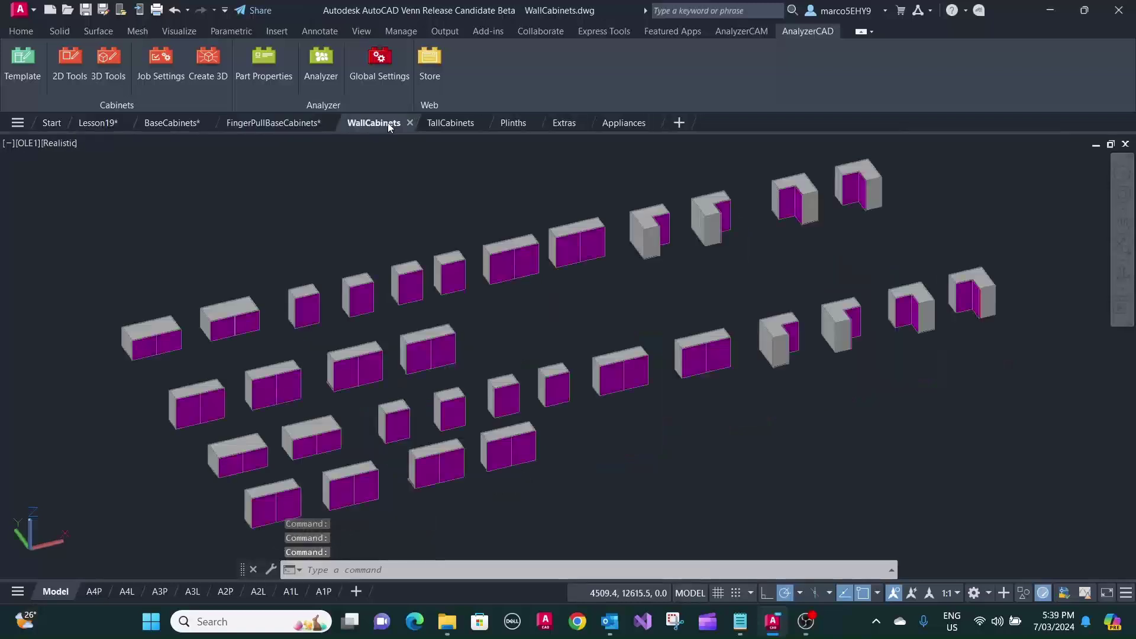
click(441, 123)
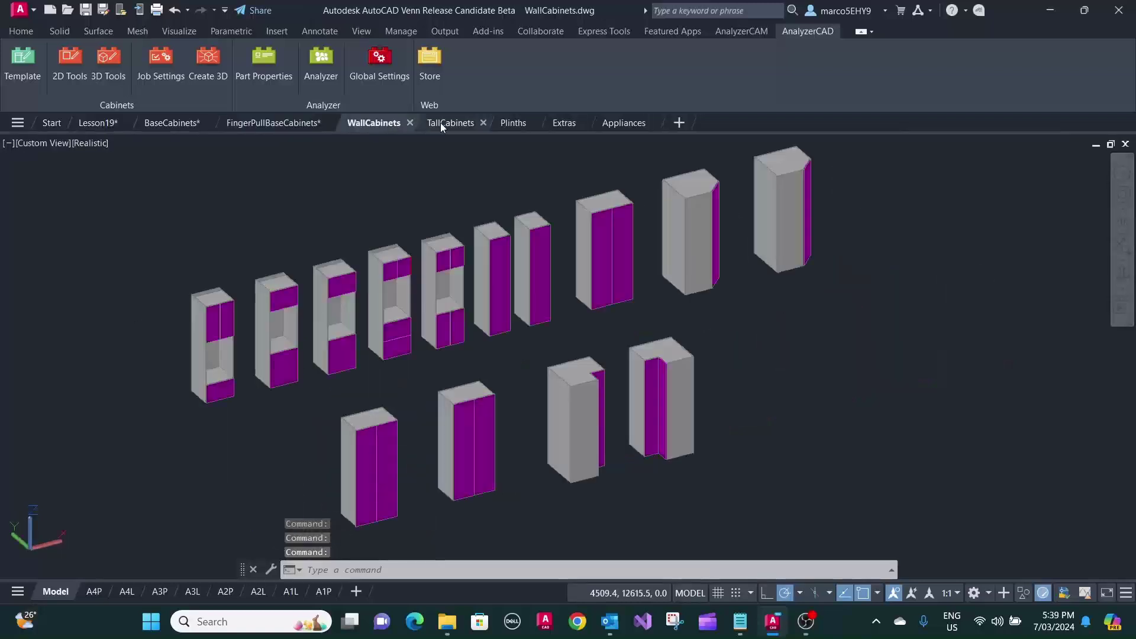
click(518, 126)
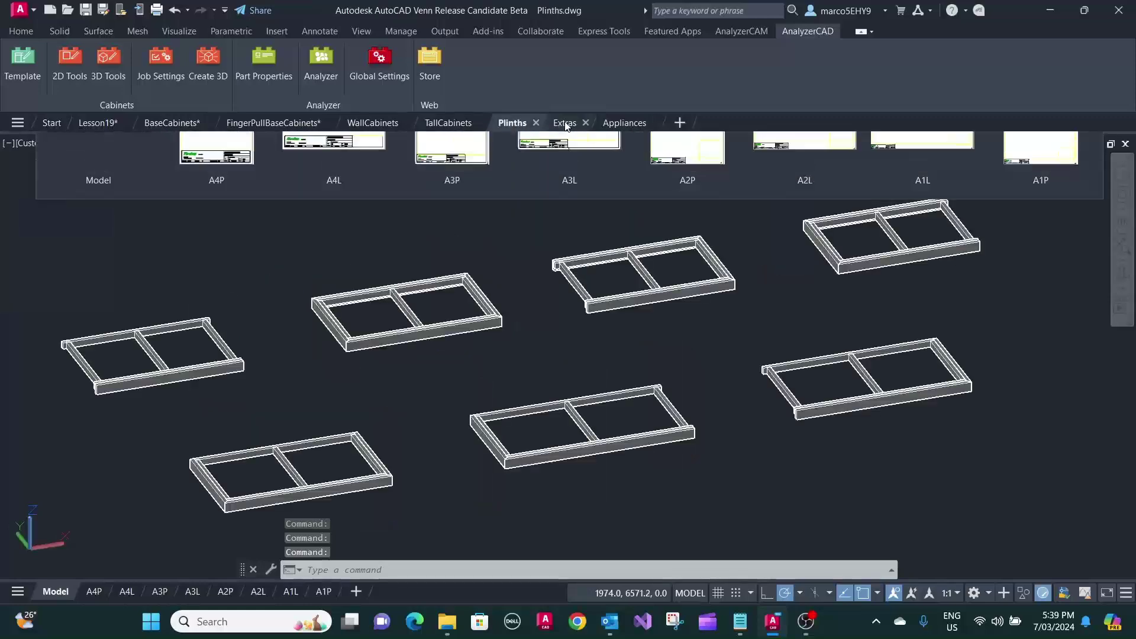
click(563, 123)
mouse_move(624, 122)
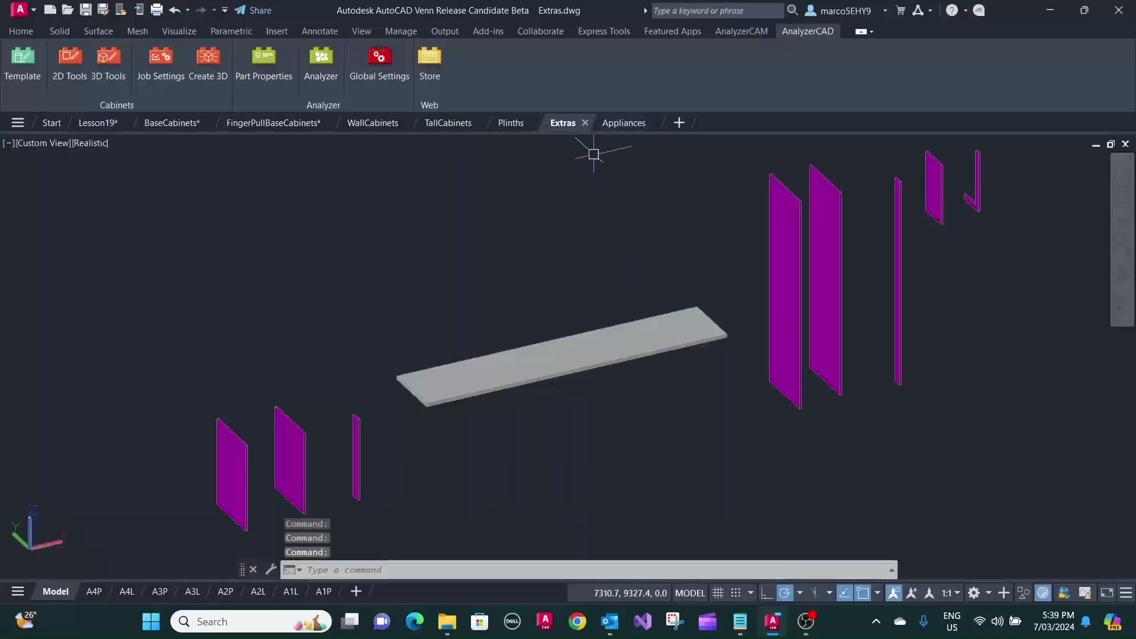
click(622, 123)
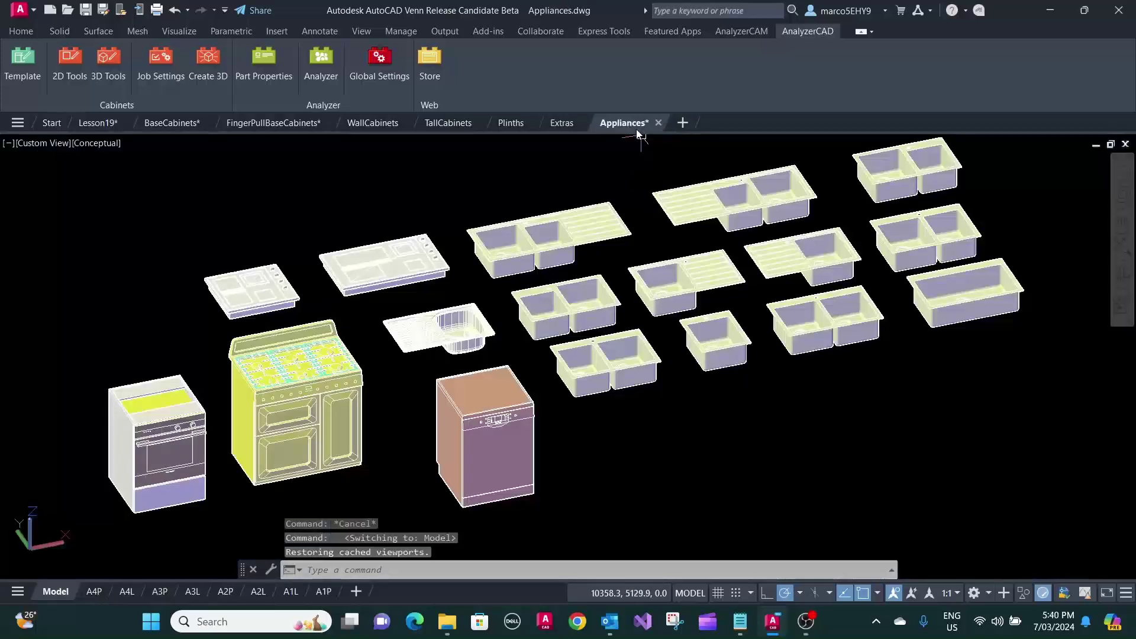
click(98, 122)
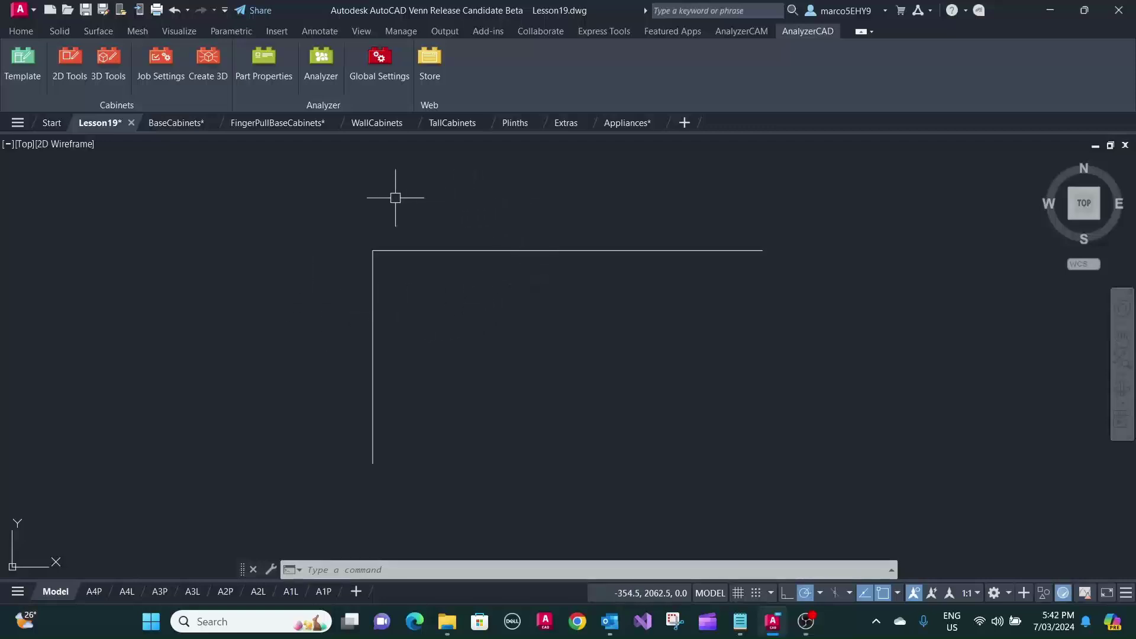
Insert an FP Base Unit 2 Door finger-pull cabinet inside the walls with finger pull height 30.
click(70, 60)
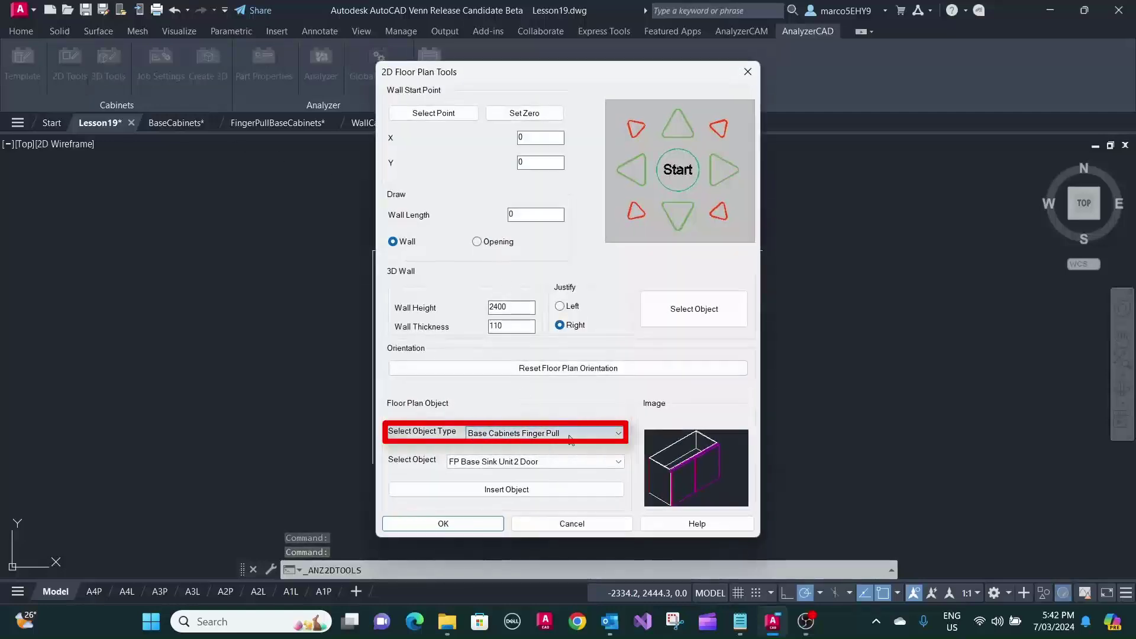
click(618, 434)
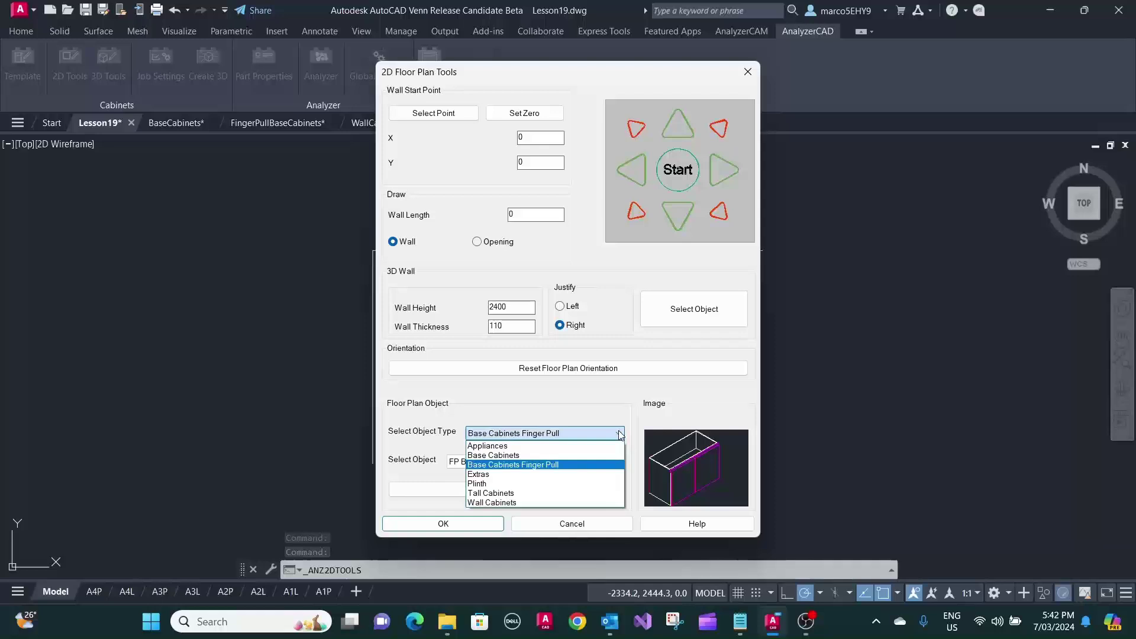
click(561, 461)
click(560, 461)
click(547, 512)
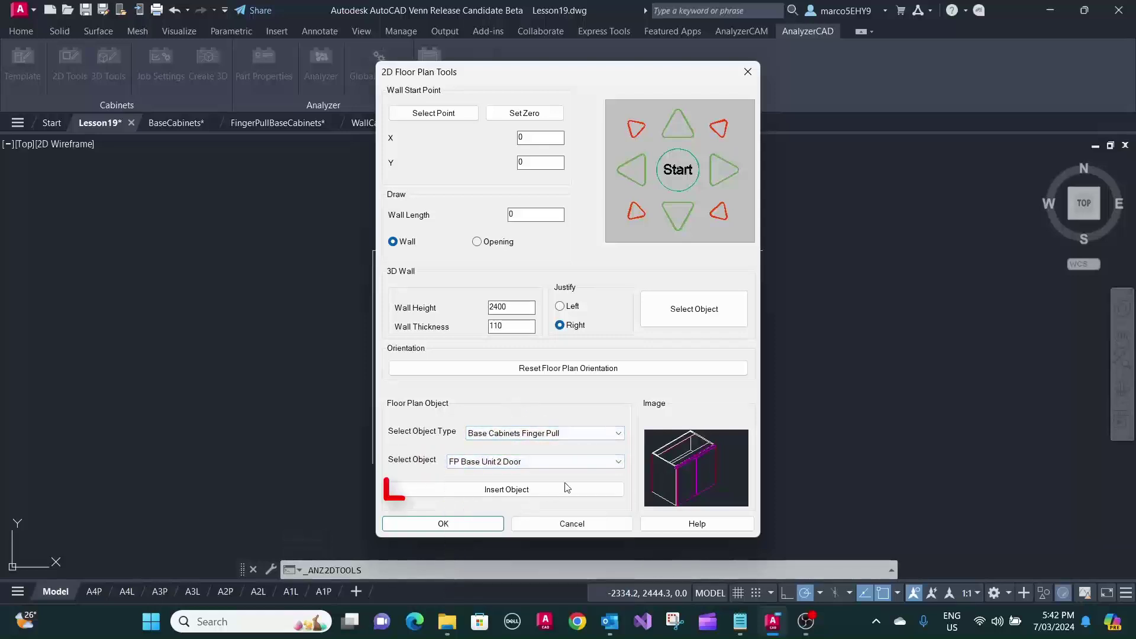
click(547, 491)
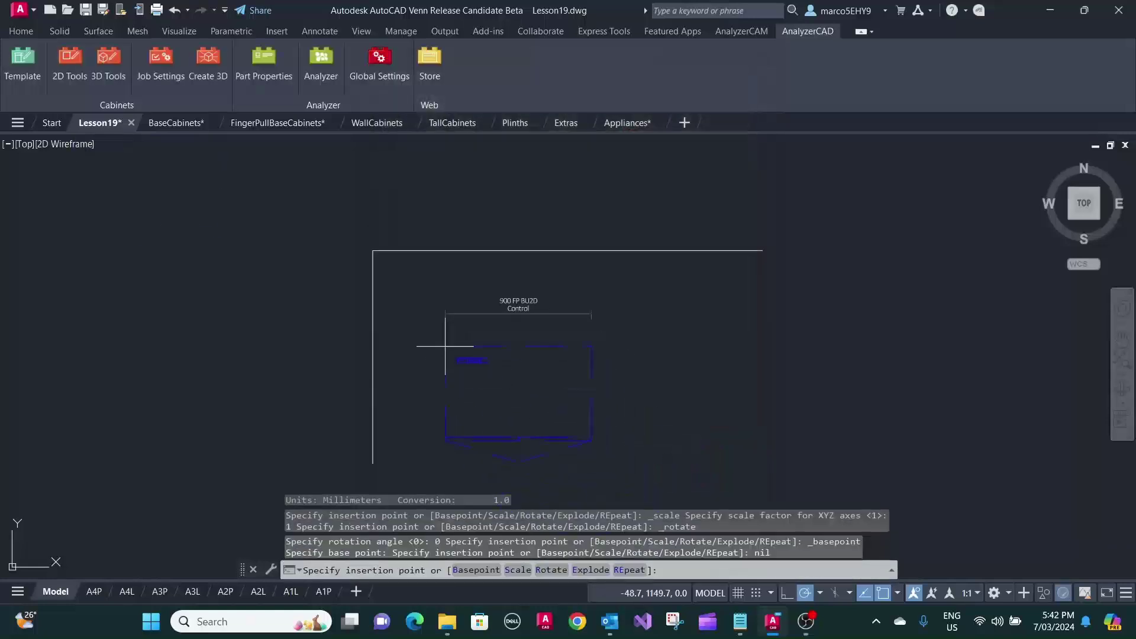
click(420, 315)
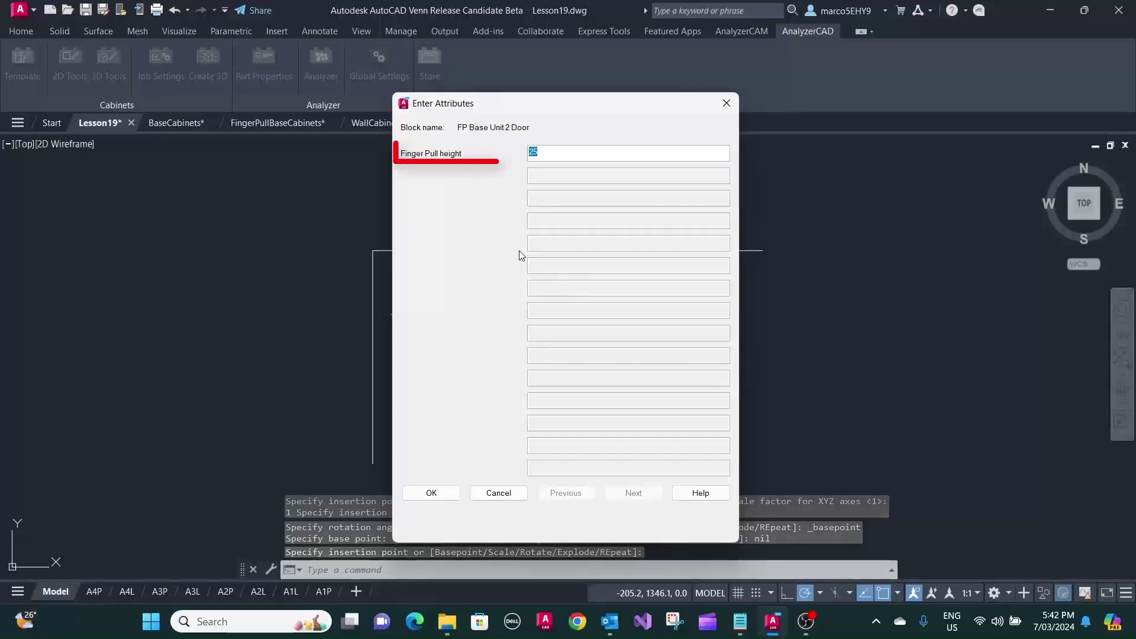
text(30)
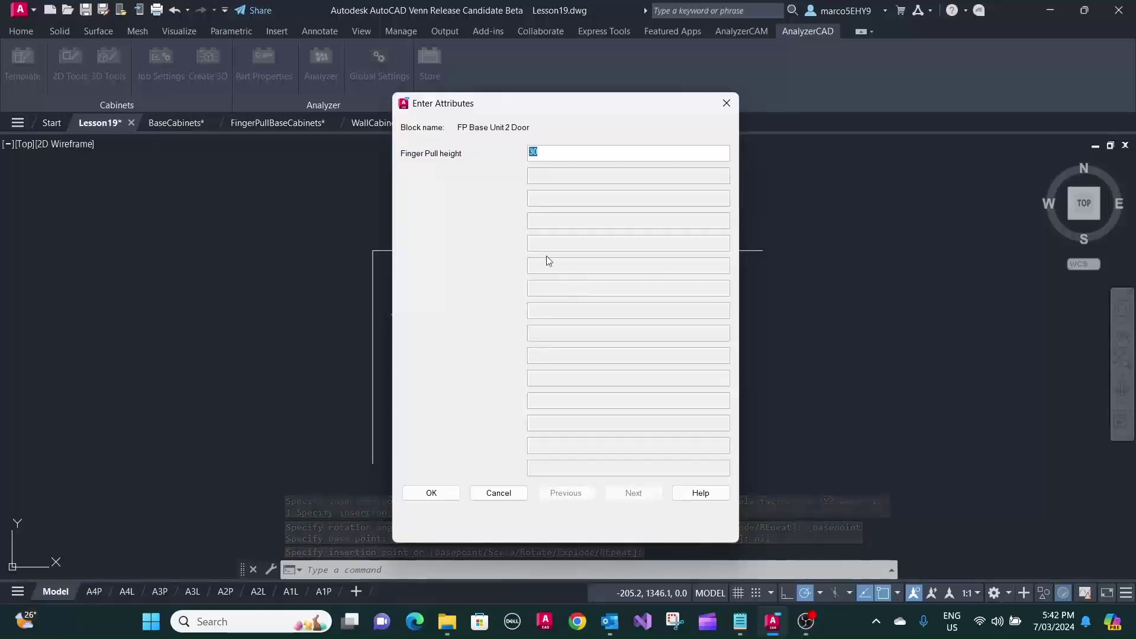
Confirm finger pull height 30, then rotate the cabinet along the top wall and snap it into the corner.
click(432, 493)
click(458, 379)
click(492, 314)
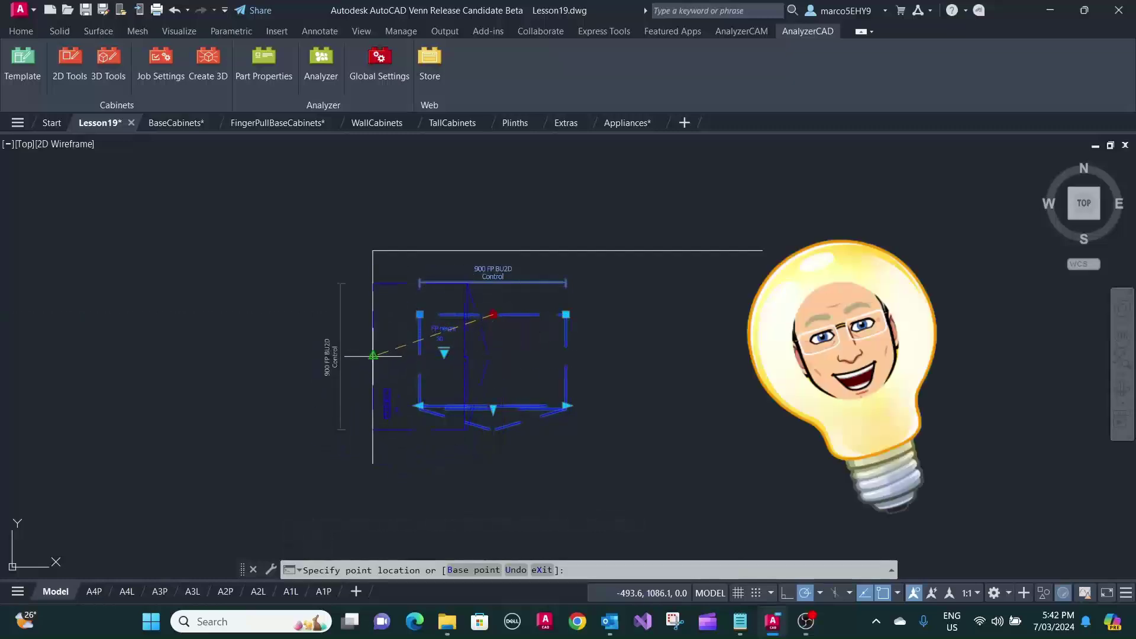
click(373, 355)
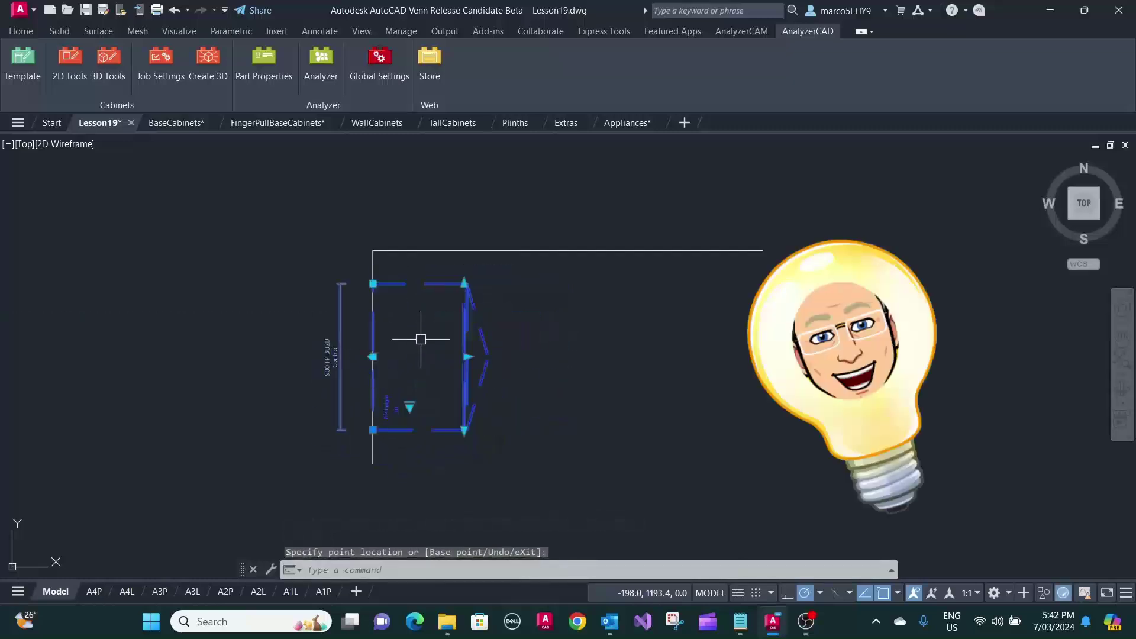
click(373, 356)
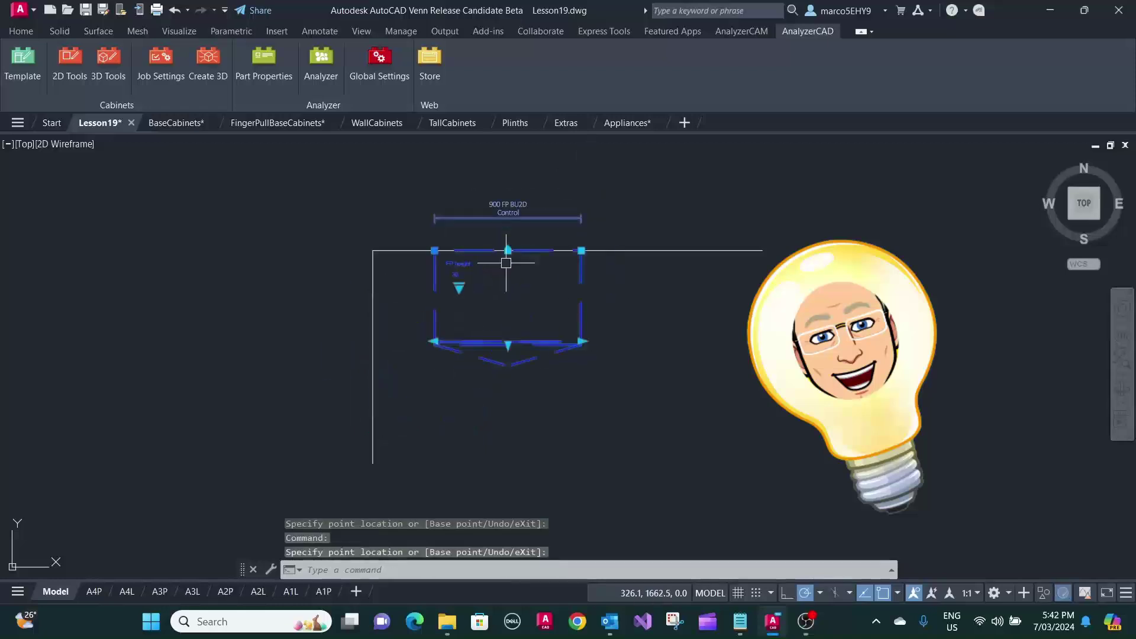
click(435, 250)
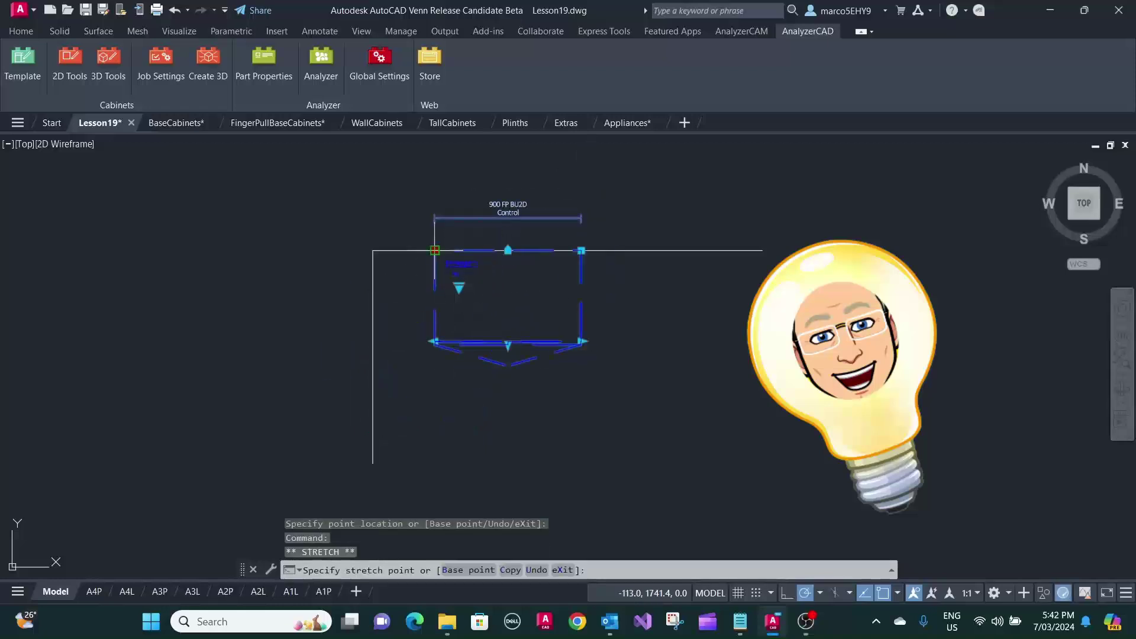
click(374, 250)
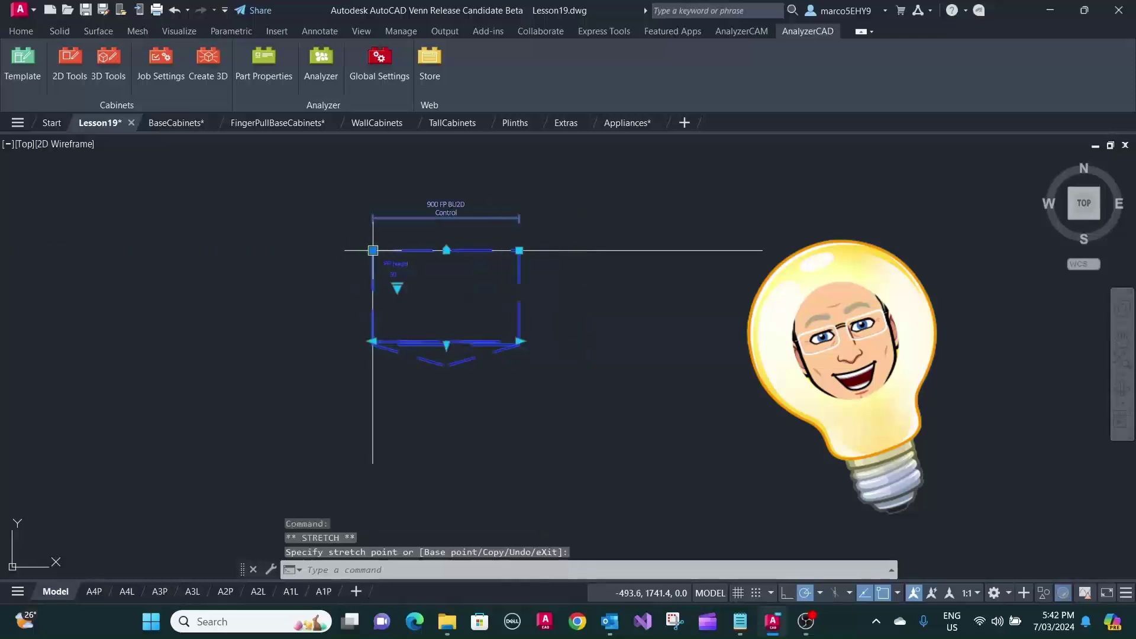
Stretch the cabinet 20 units further from the corner point and clear the grips.
click(373, 250)
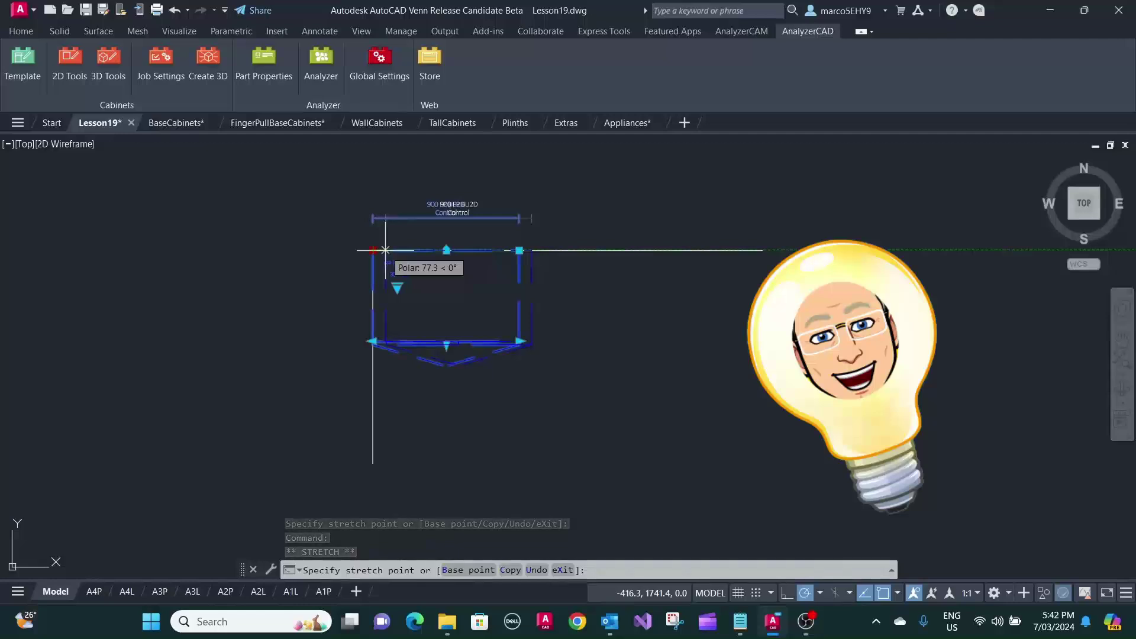
text(20)
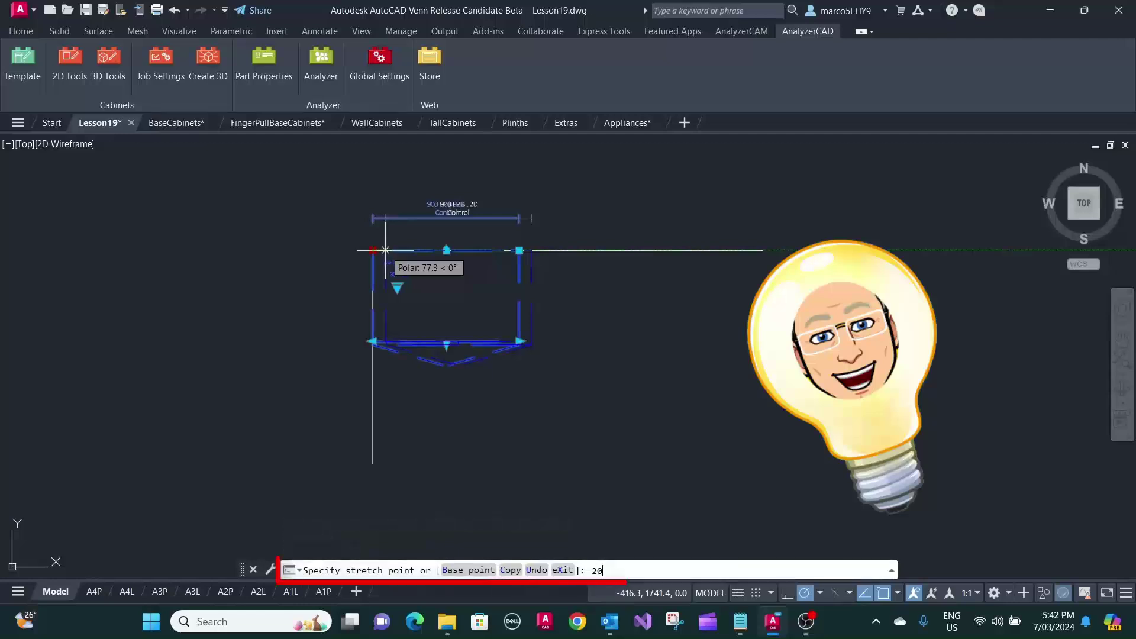
key(Return)
key(Escape)
scroll(374, 253, up, 2)
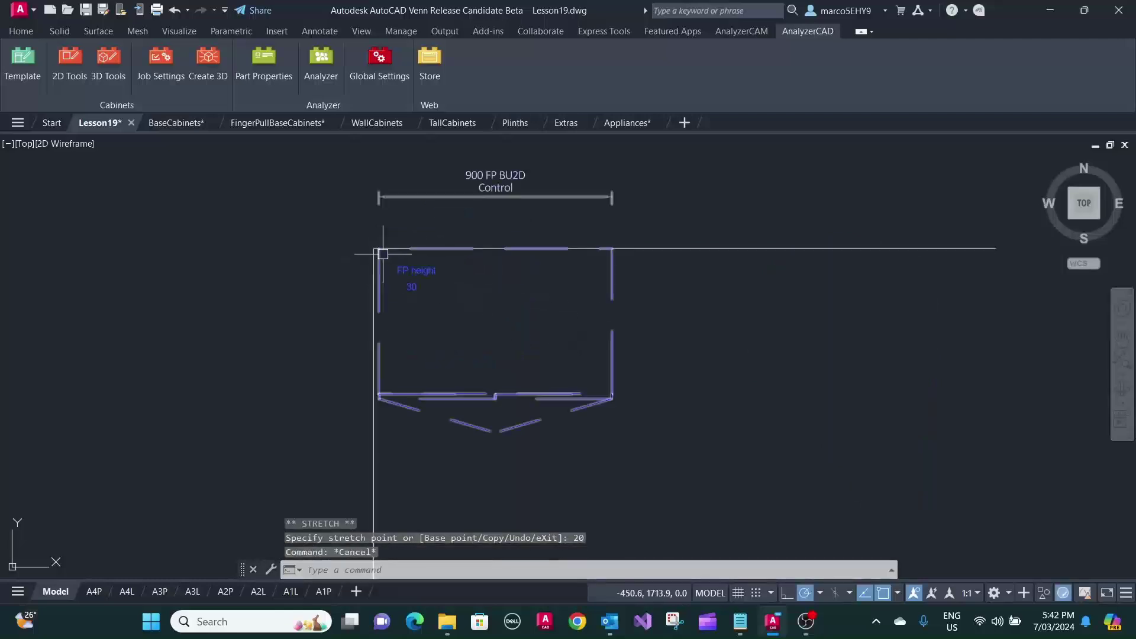
scroll(485, 271, down, 1)
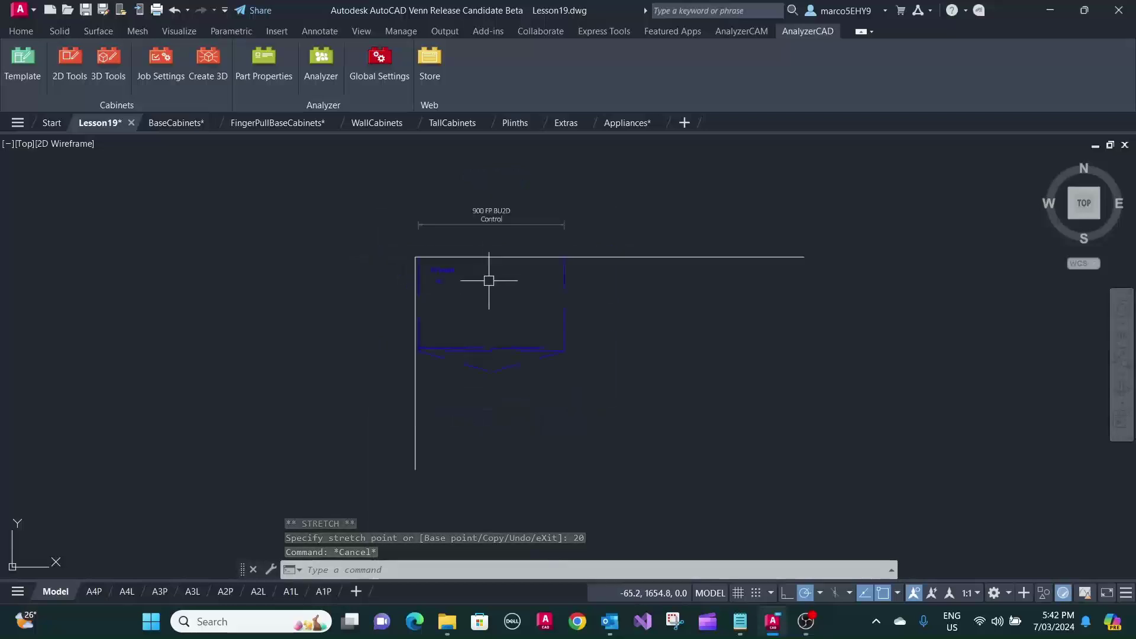
Widen the cabinet's right side to 1025.3.
click(557, 316)
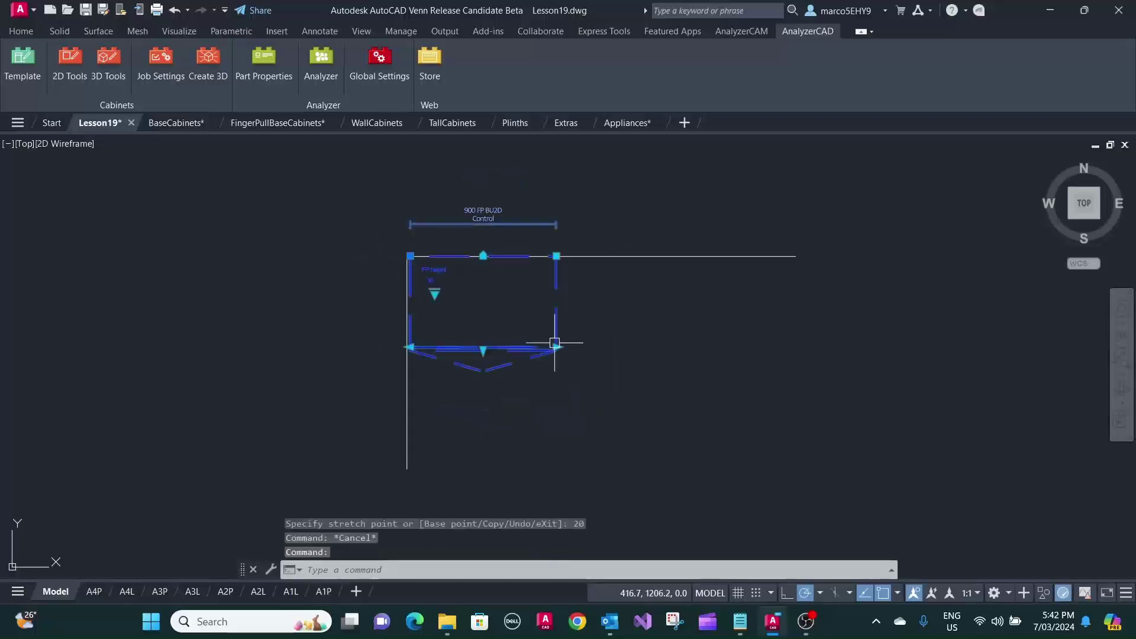
click(557, 347)
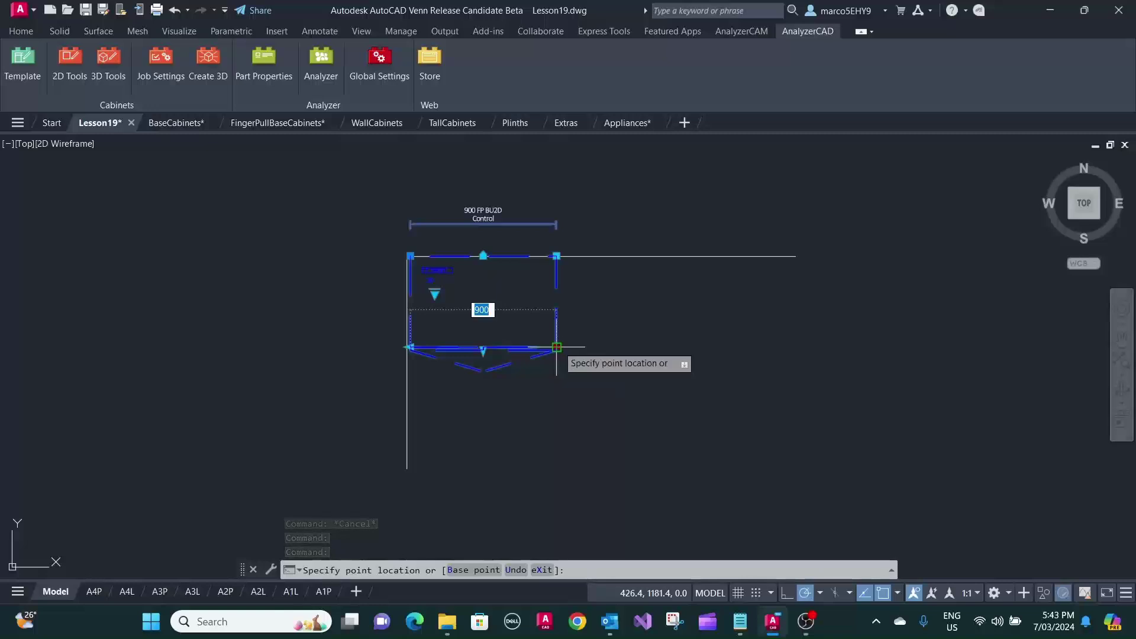
click(577, 347)
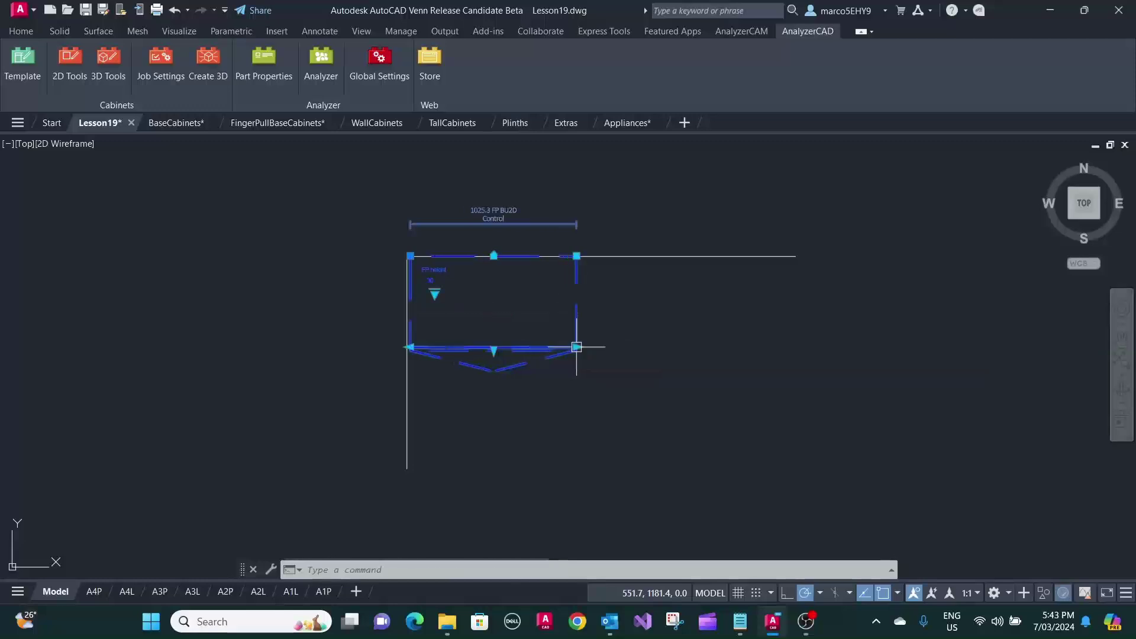
click(562, 243)
key(Escape)
key(Escape)
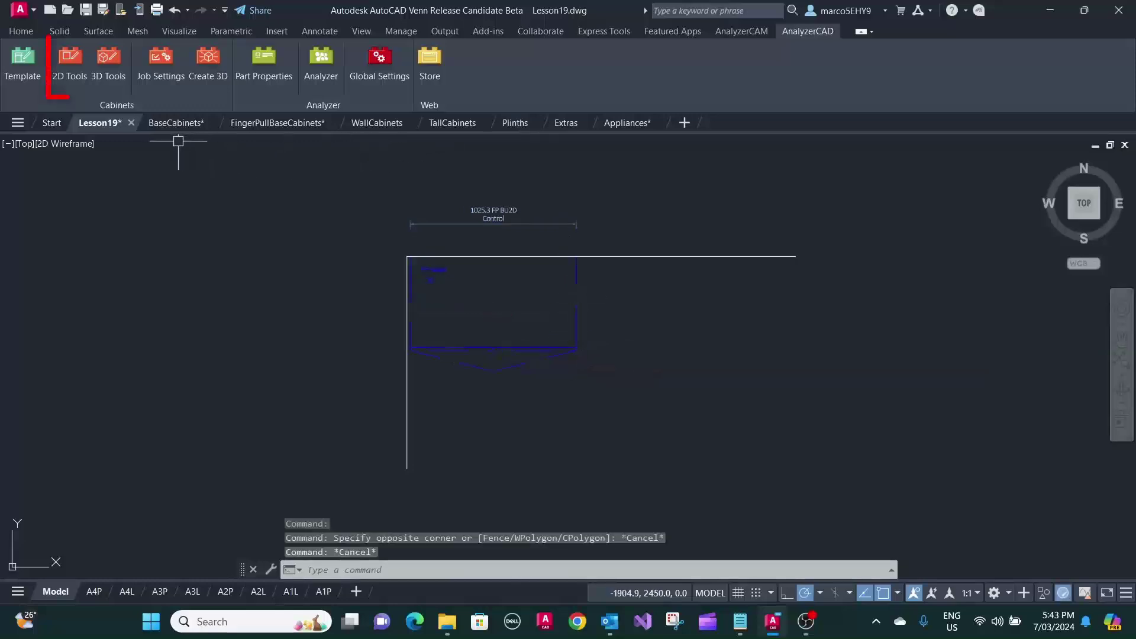
Insert a 450 FP Base Unit 4 Drawer Variable at the first cabinet's right corner, Drawer 3 height 200.
click(72, 58)
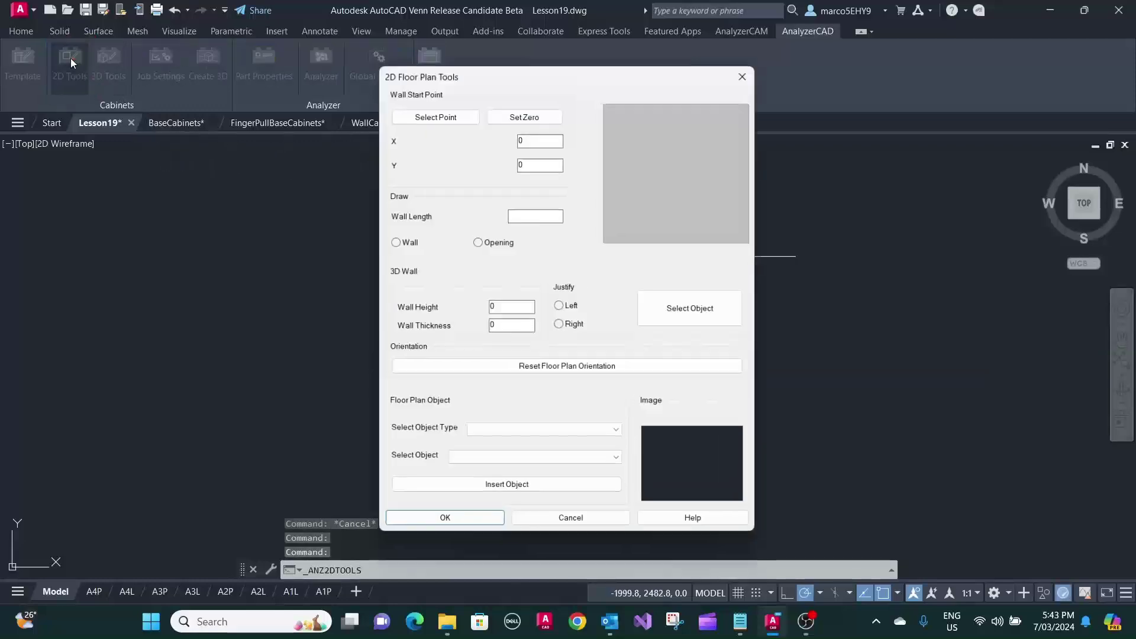
click(619, 462)
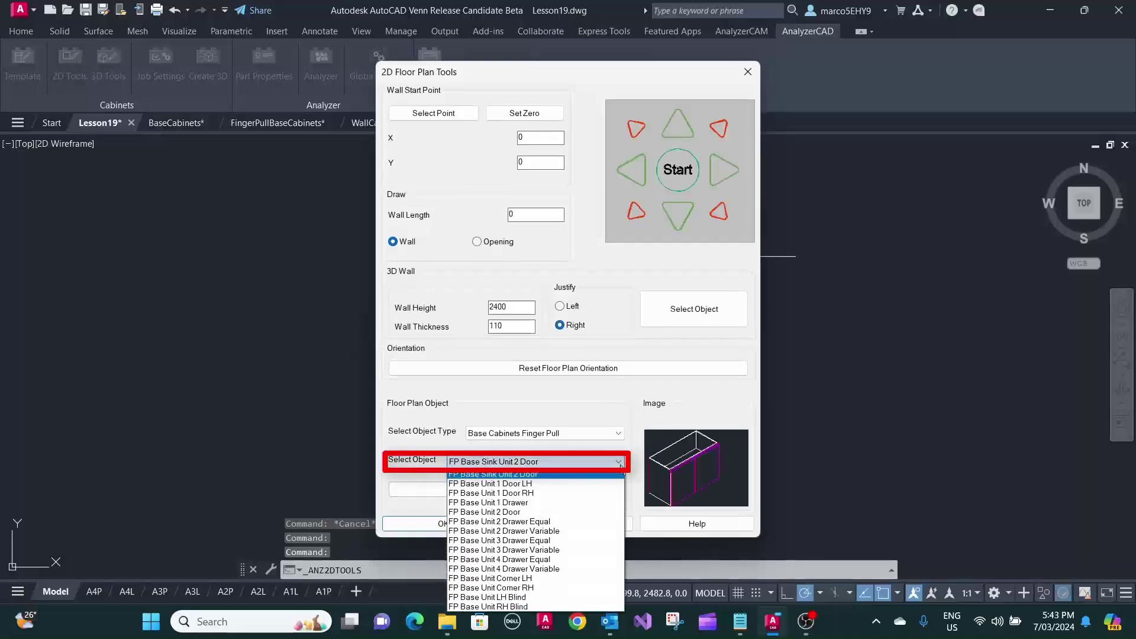
click(526, 569)
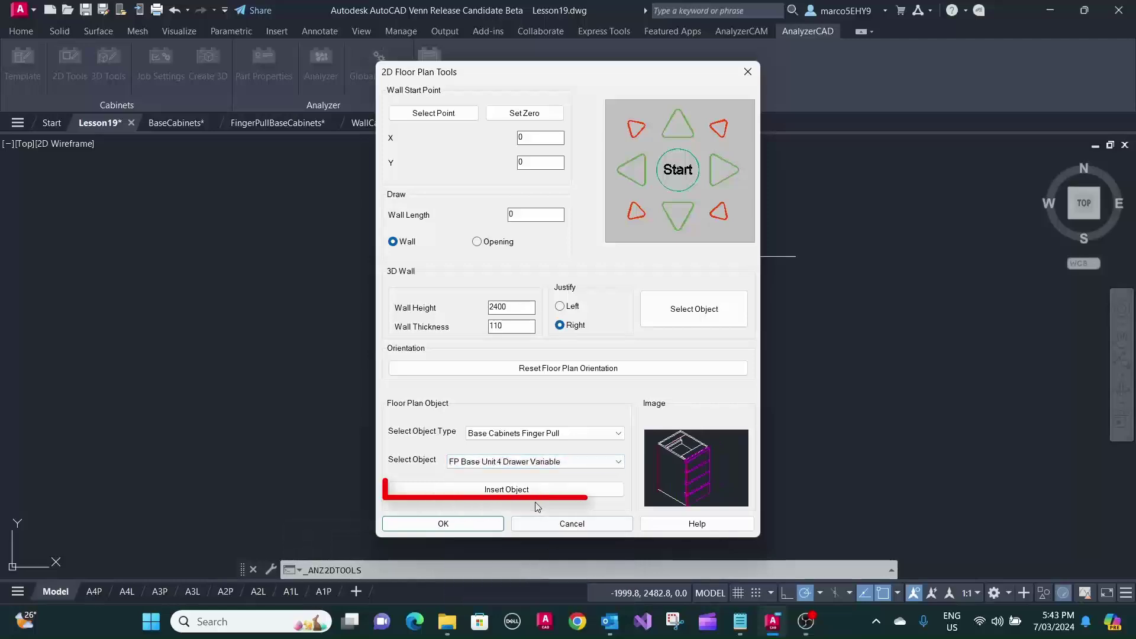
click(509, 489)
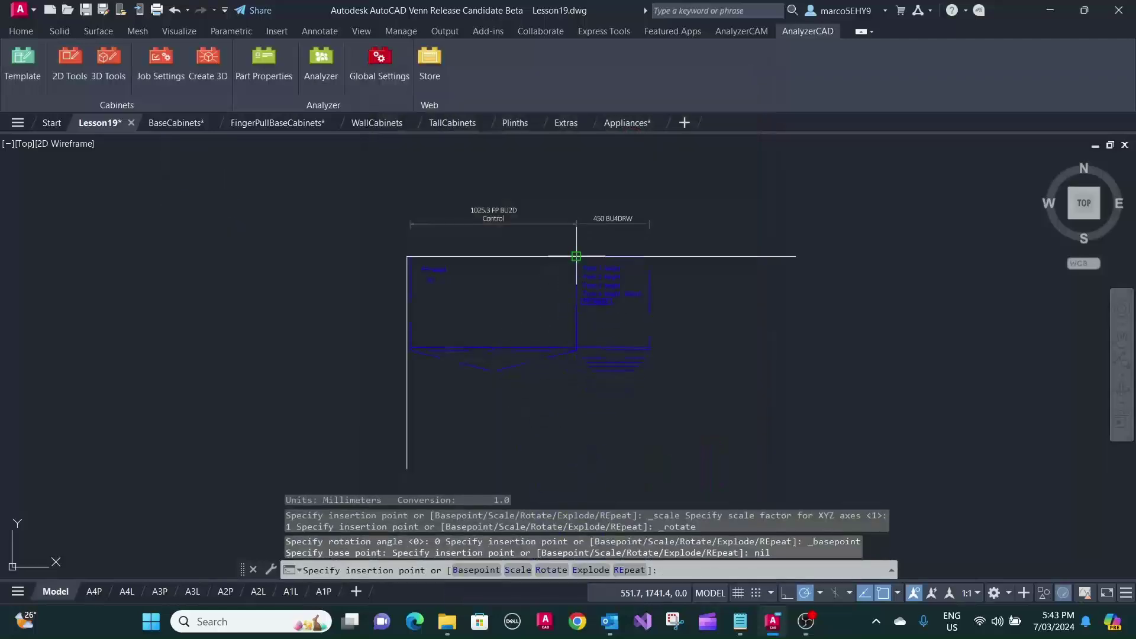
click(576, 257)
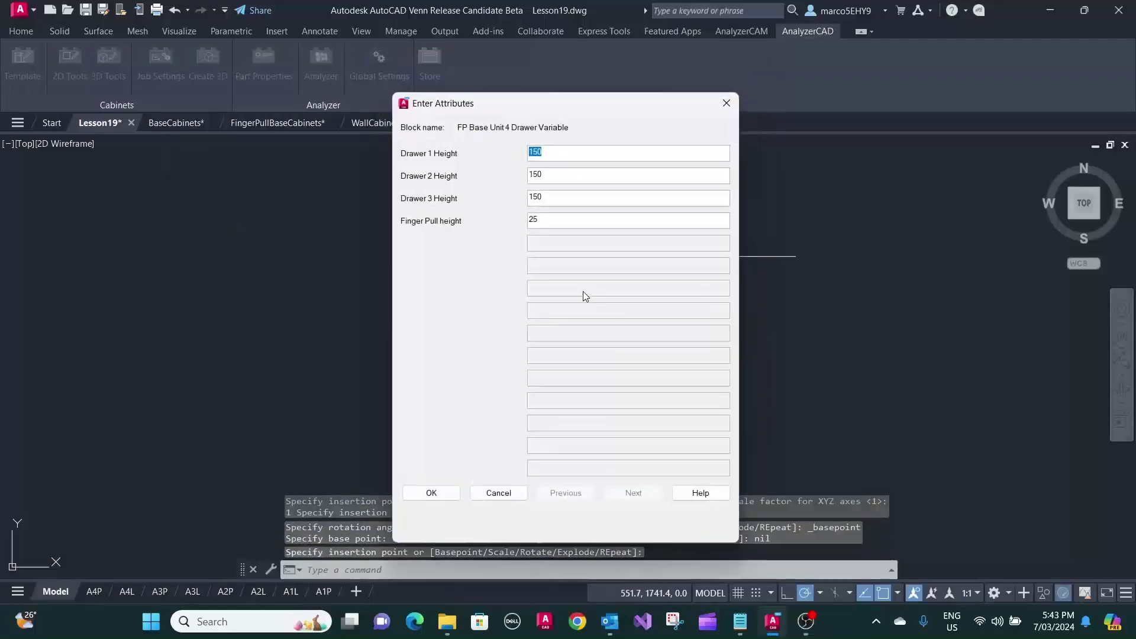
double_click(548, 199)
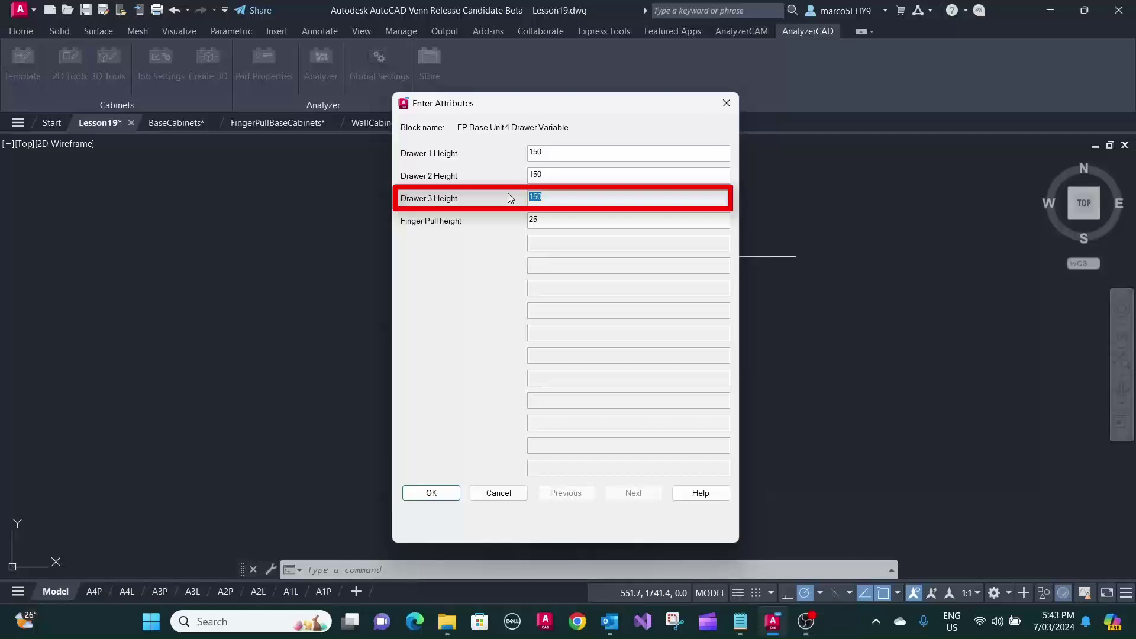
text(200)
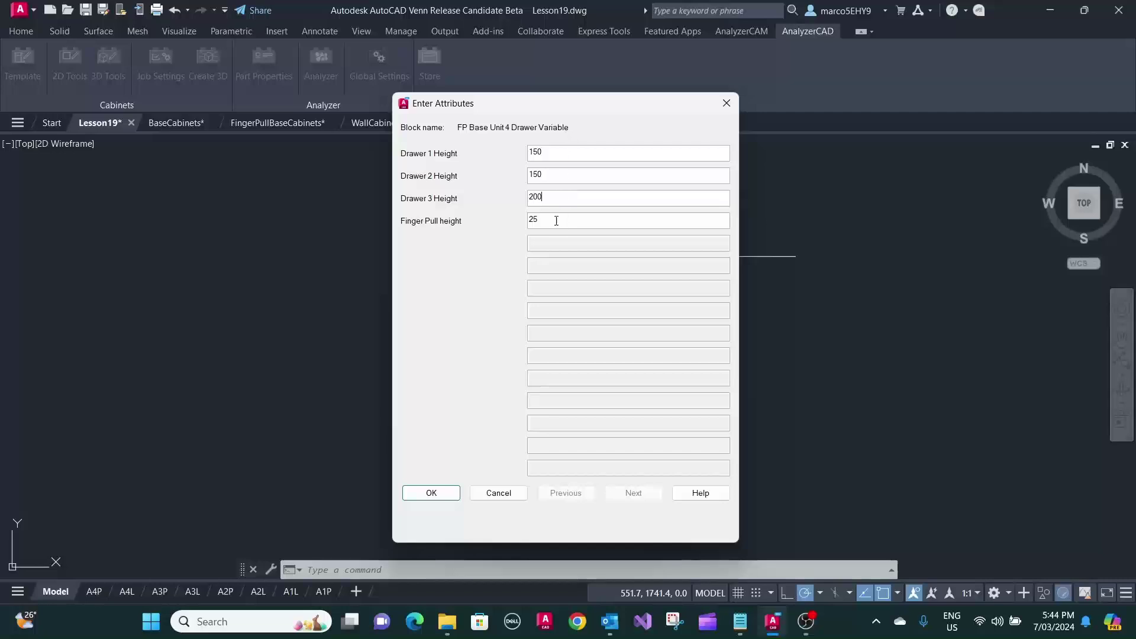
key(Tab)
click(432, 492)
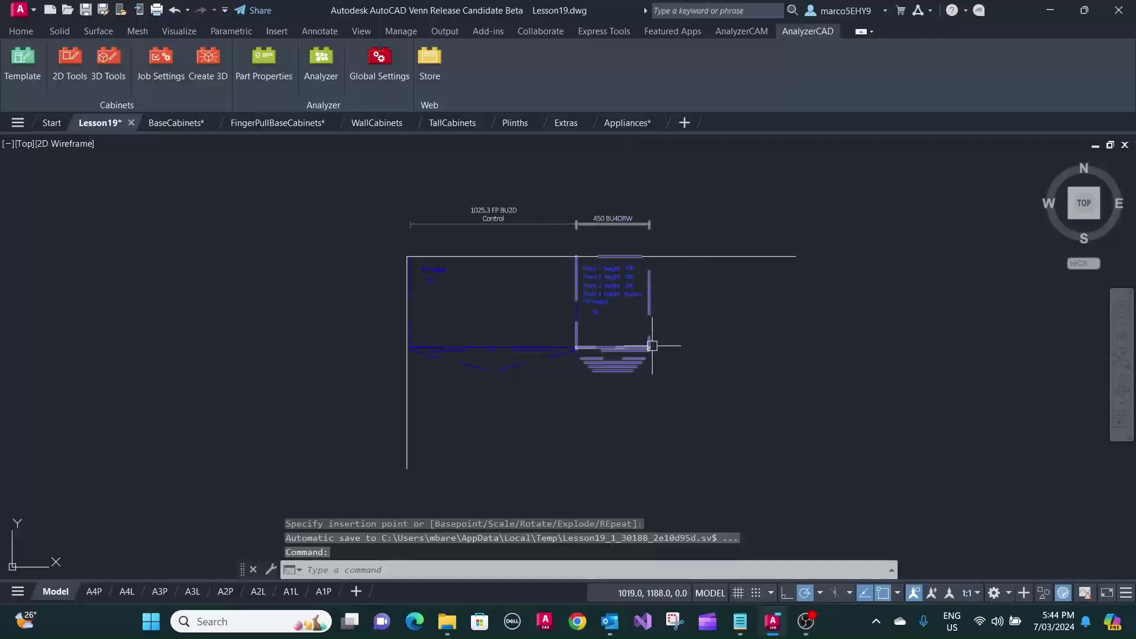
Stretch the four-drawer BU4DRW cabinet to a width of 520.
click(651, 323)
click(651, 347)
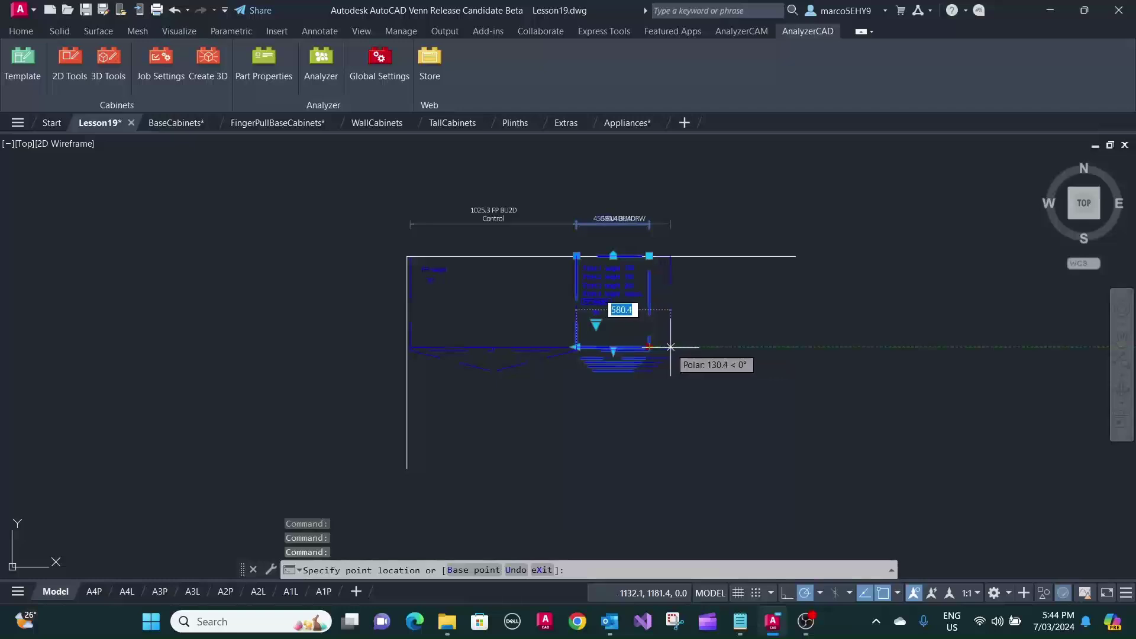
text(520)
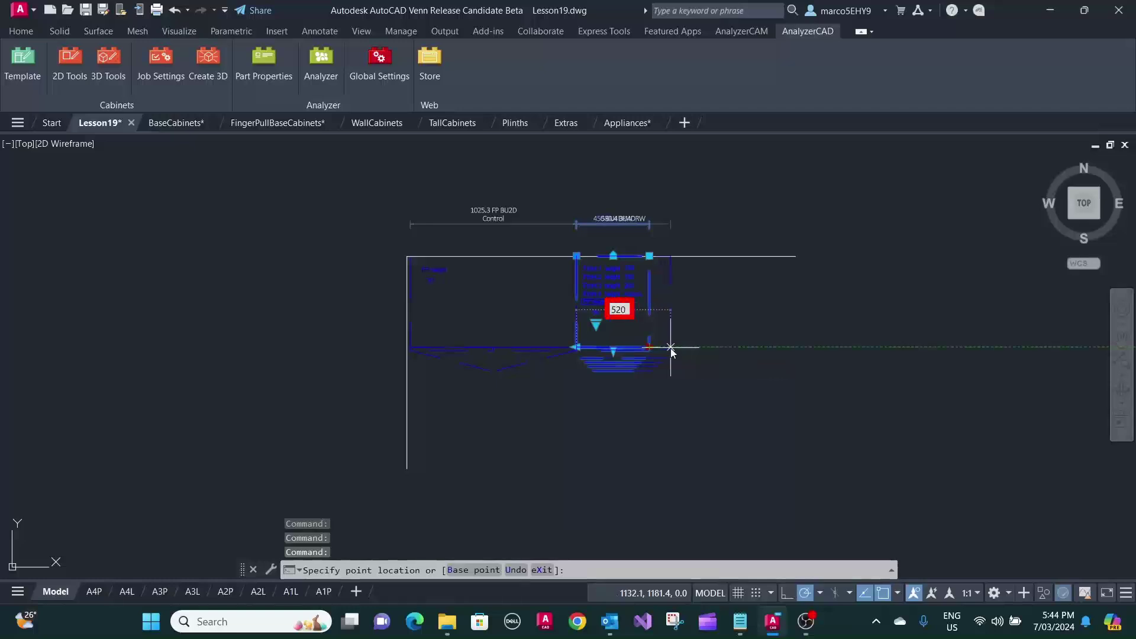
key(Return)
scroll(691, 322, up, 2)
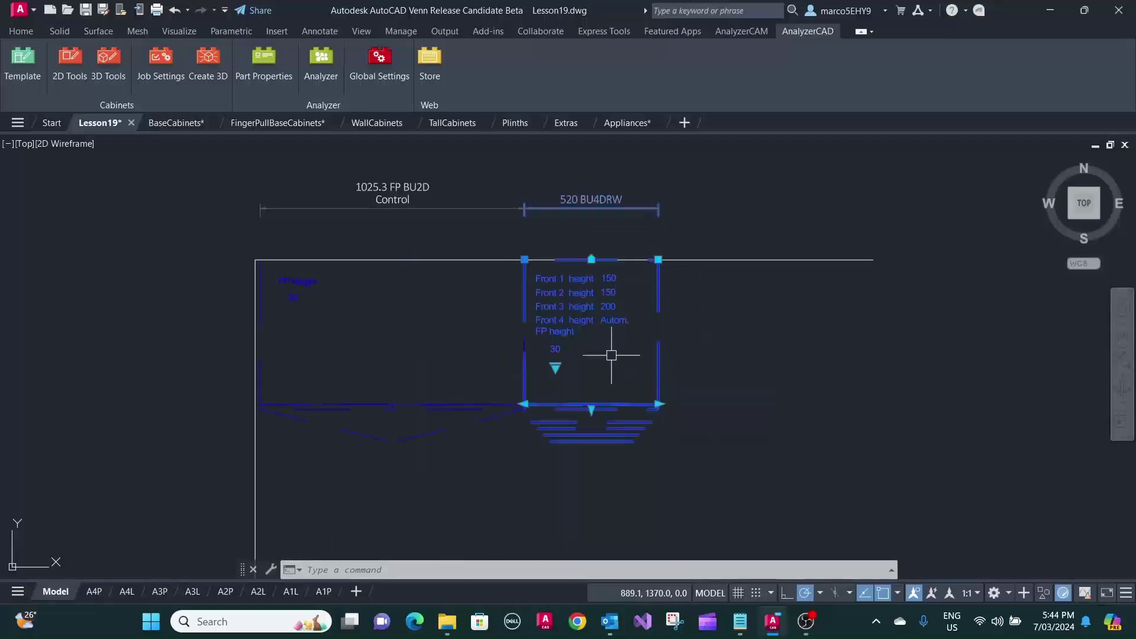
Give the 520 BU4DRW cabinet a right-hand (RH) visible end.
click(555, 368)
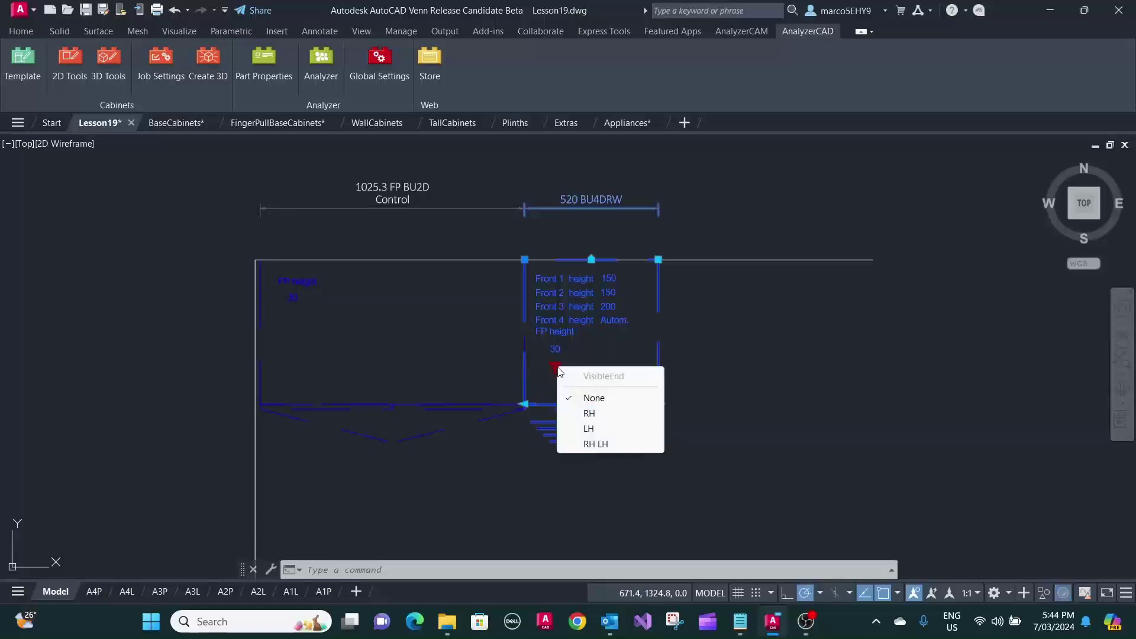
click(590, 415)
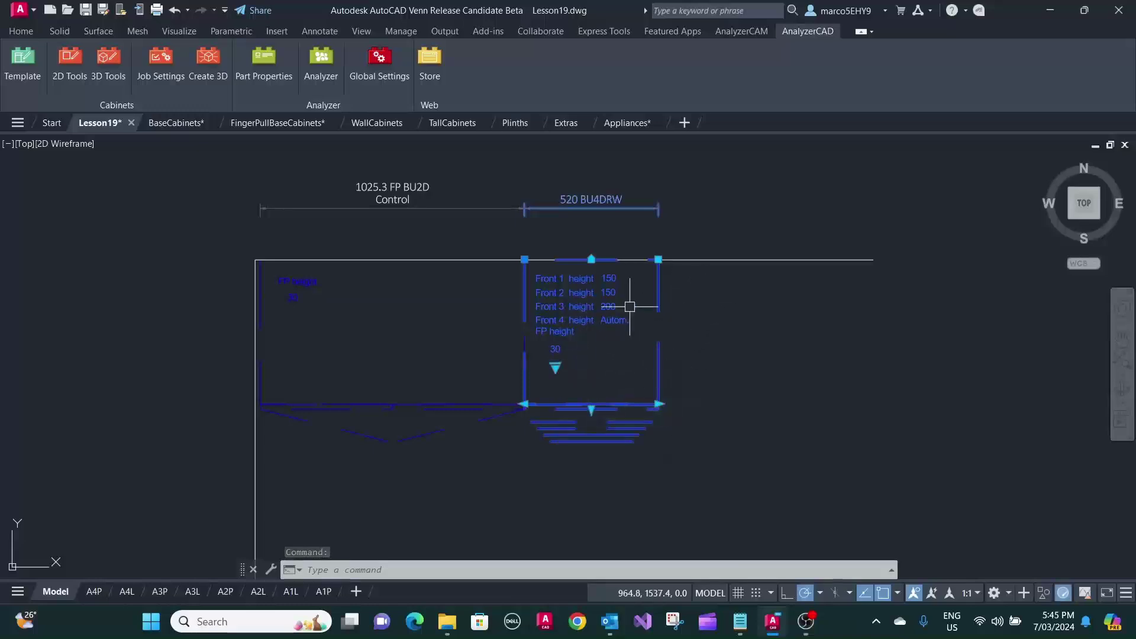
click(734, 367)
key(Escape)
key(Escape)
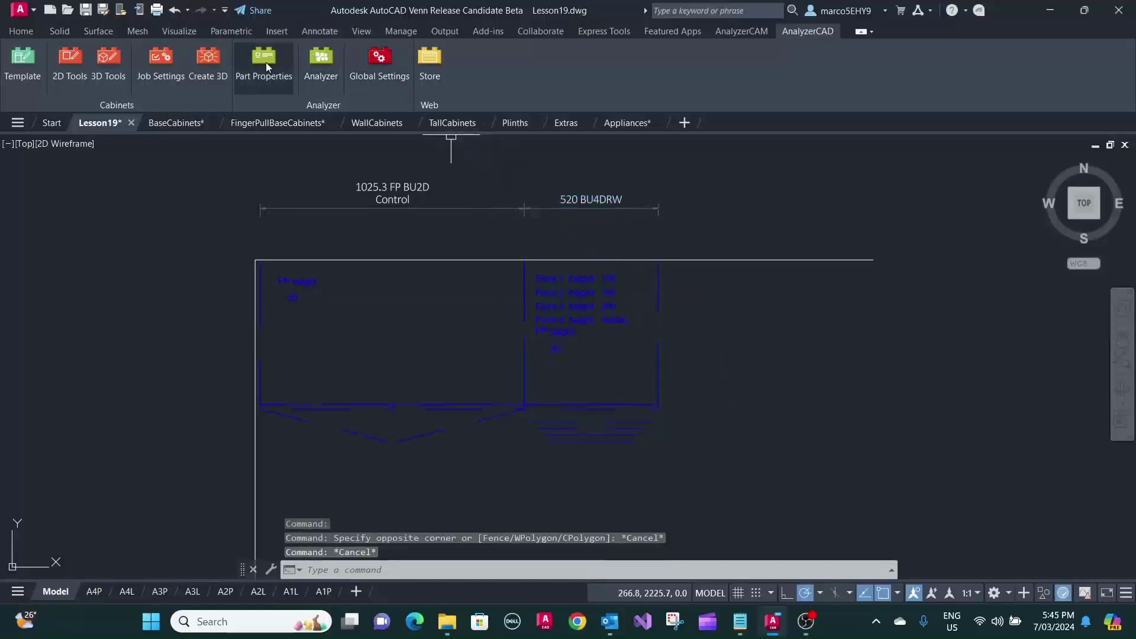
Populate all cabinets from Job Settings to build 3D carcasses, shelves and drawers, viewed in 3D.
click(159, 65)
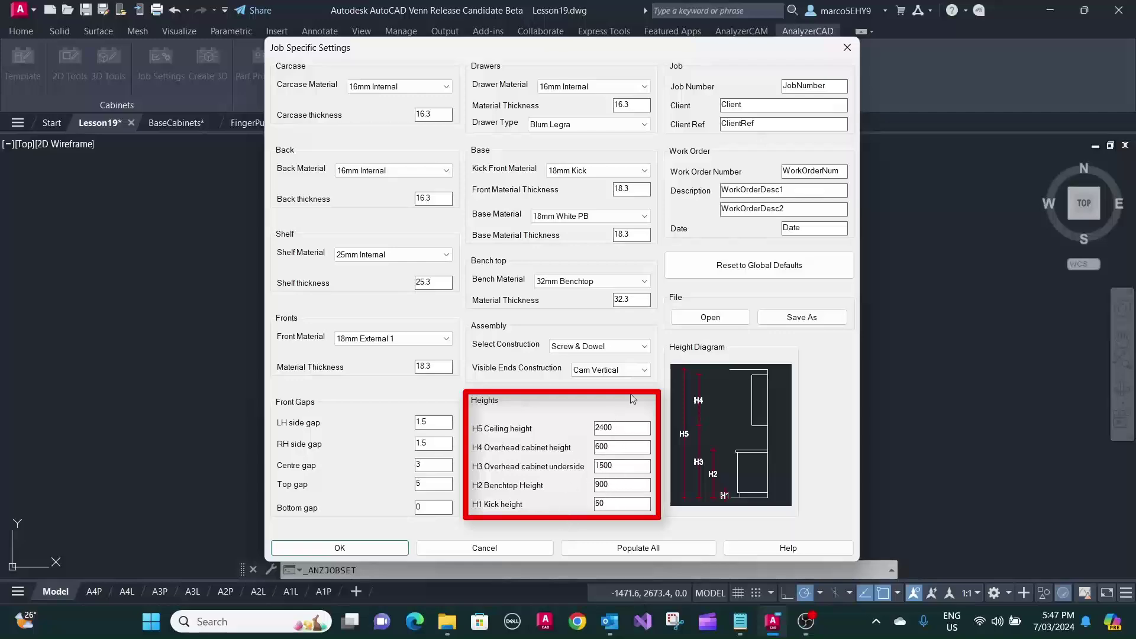
click(636, 548)
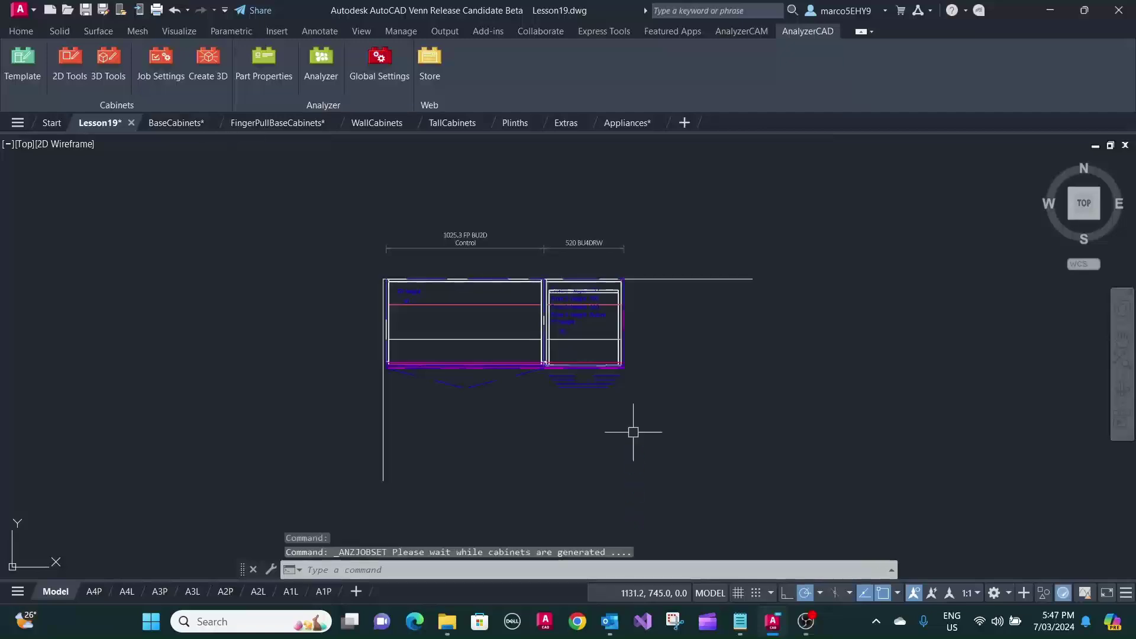
mouse_move(607, 218)
shift+middle_down()
mouse_move(604, 241)
mouse_move(568, 237)
mouse_move(573, 246)
mouse_move(598, 236)
shift+middle_up()
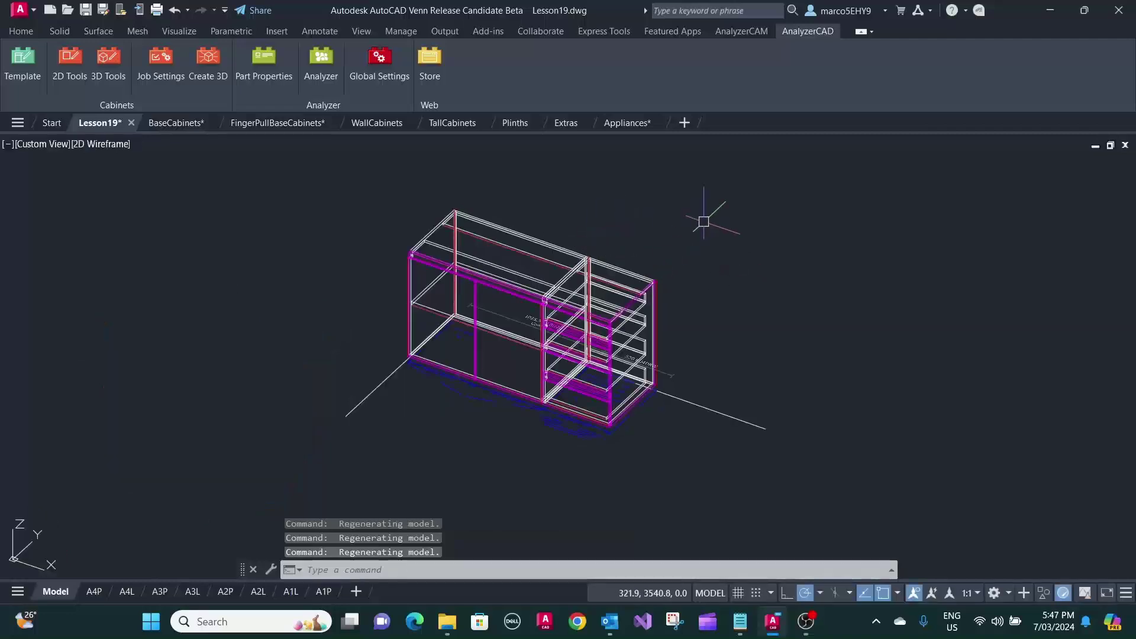
Preview the cabinets in Conceptual visual style, then switch back to 2D Wireframe.
scroll(660, 282, up, 6)
scroll(660, 282, down, 3)
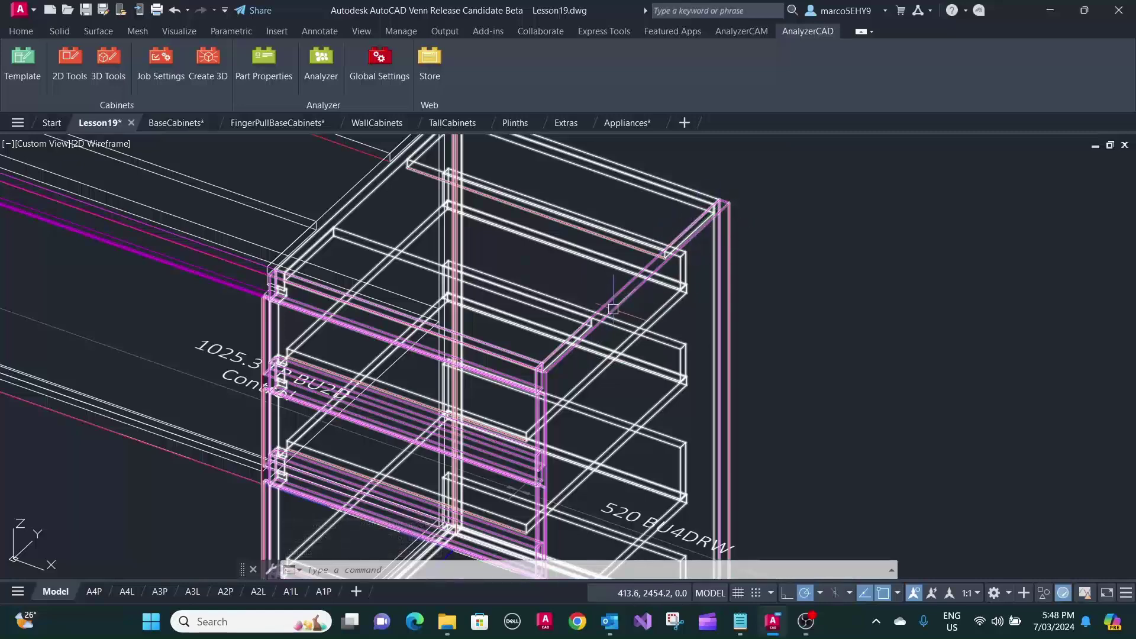
scroll(586, 339, down, 5)
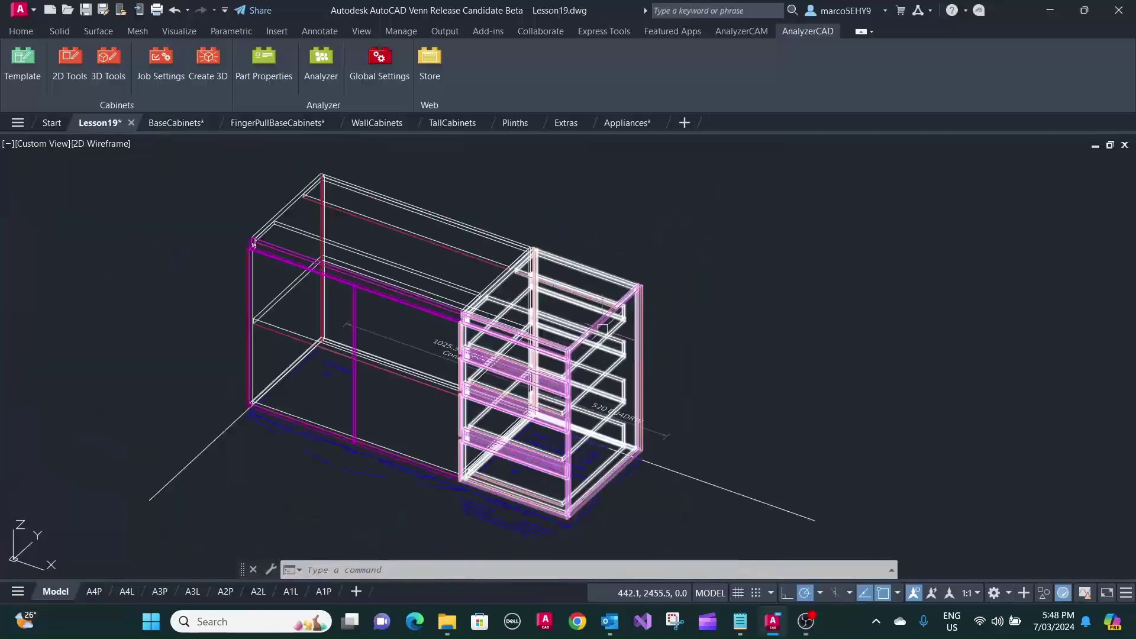
click(102, 146)
click(141, 197)
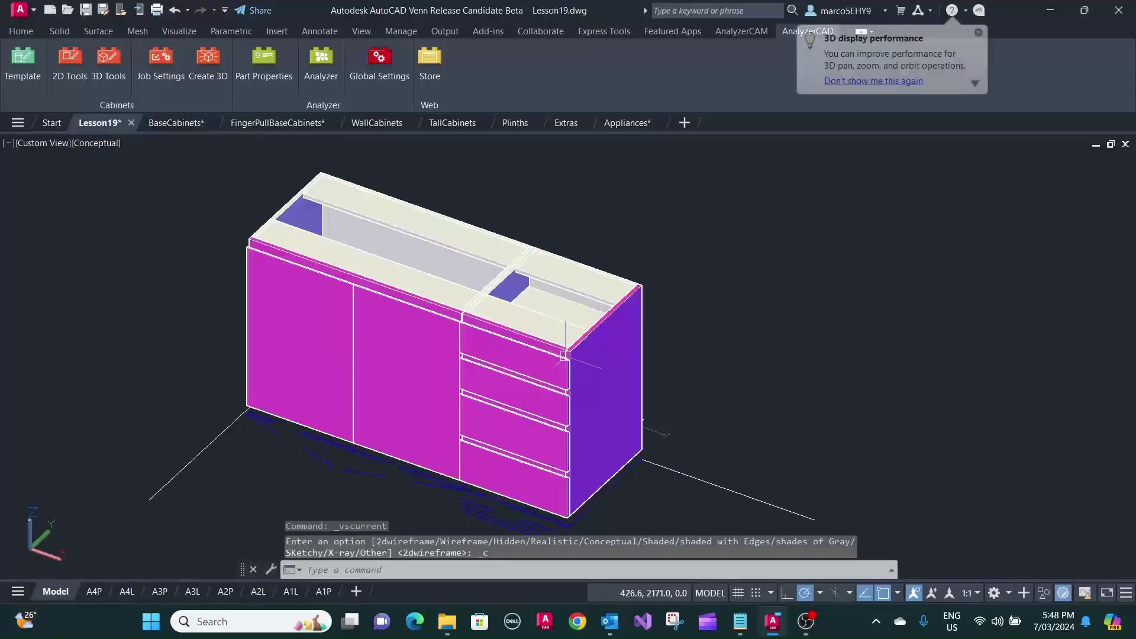
scroll(507, 356, up, 3)
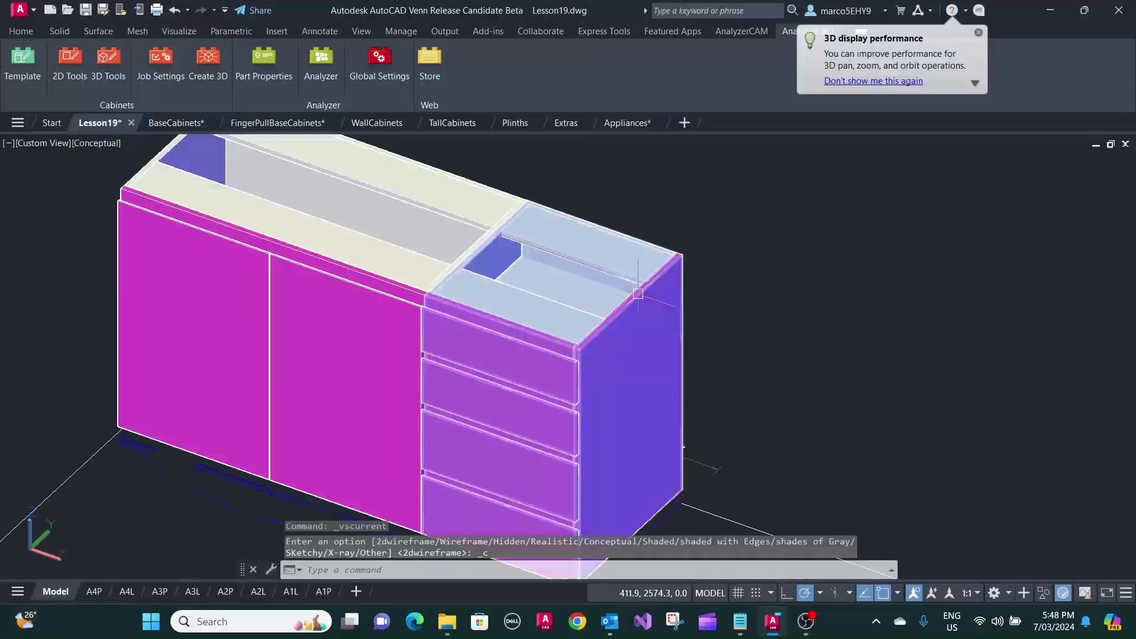
click(96, 143)
click(138, 181)
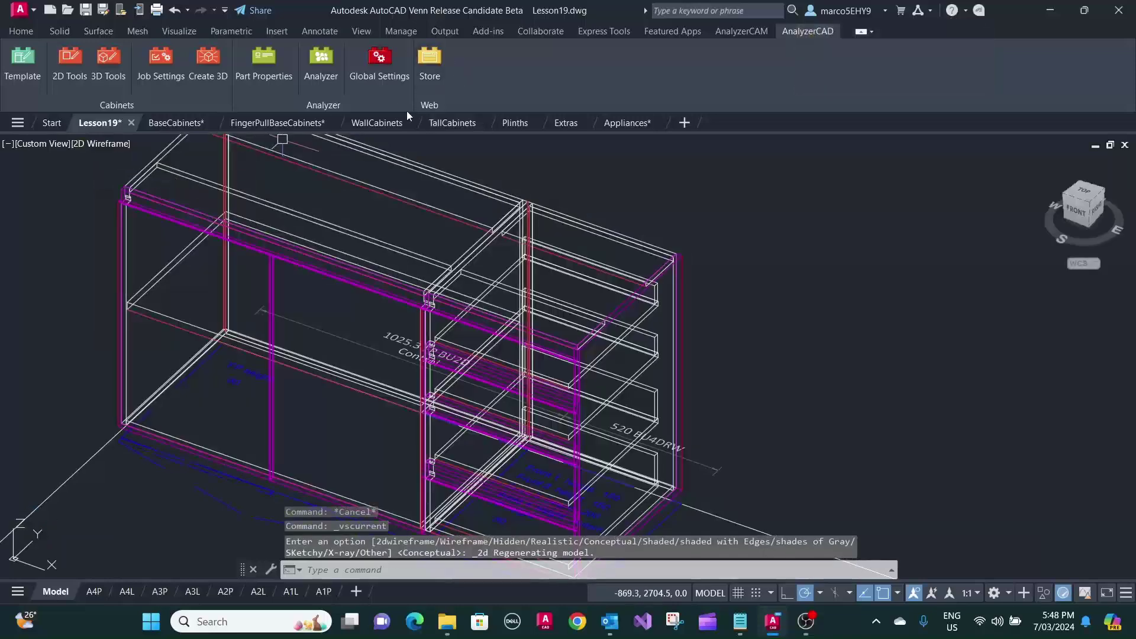
Review the part properties of the drawer unit's End RH panel and close without changes.
click(268, 62)
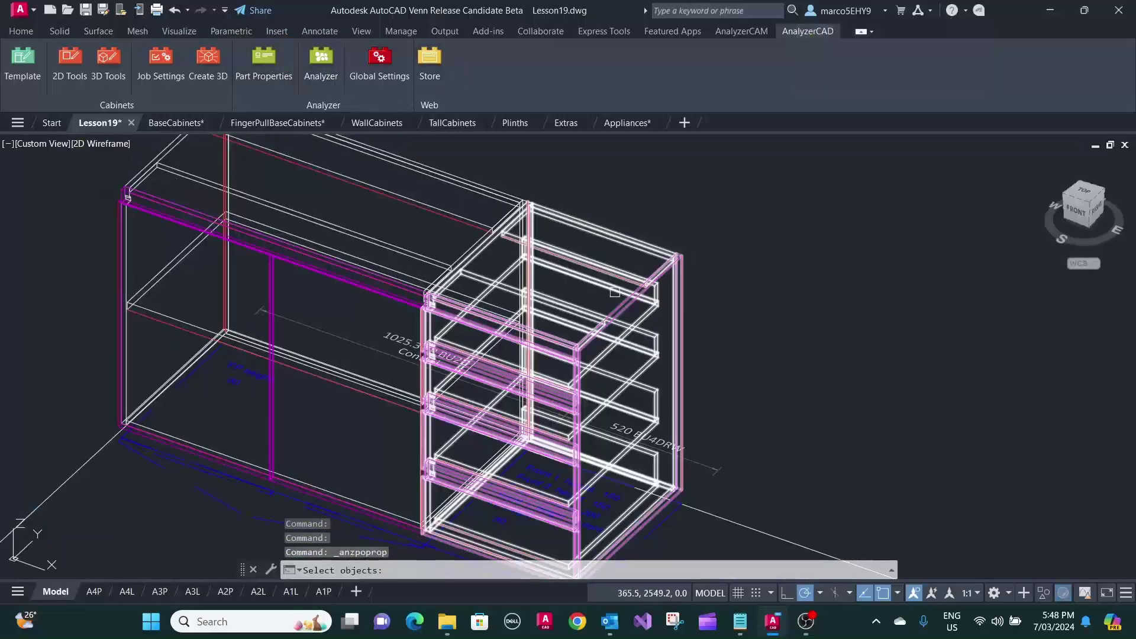
scroll(634, 304, up, 3)
click(615, 315)
key(Return)
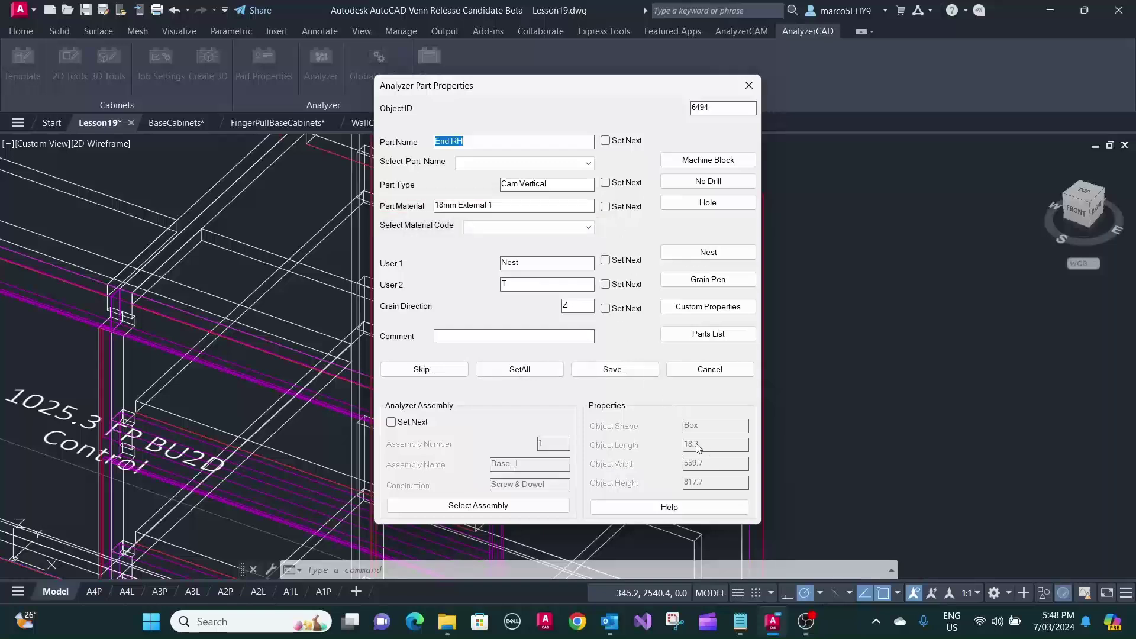
click(749, 84)
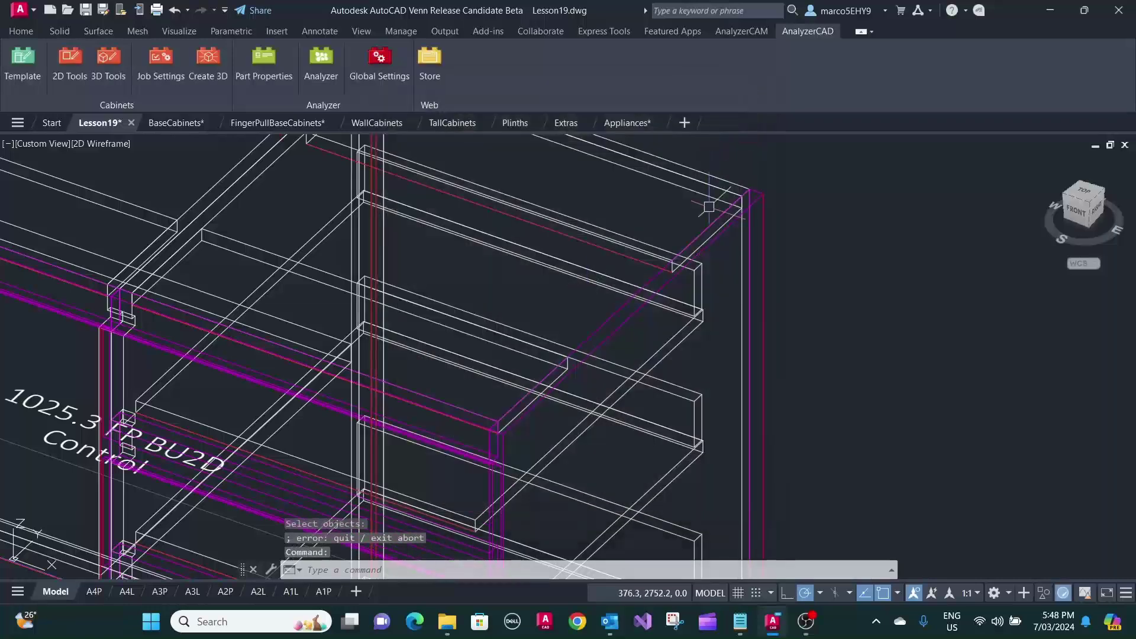
scroll(686, 254, down, 4)
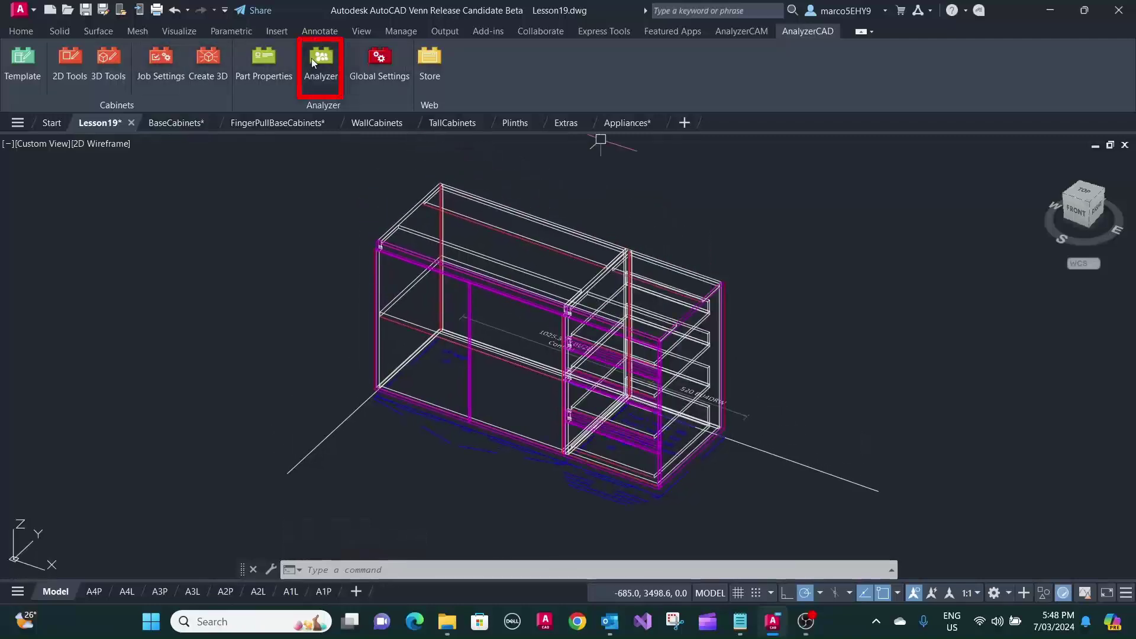
Send both cabinets to Analyzer with a window selection and accept the job details.
click(321, 57)
click(773, 522)
click(411, 222)
key(Return)
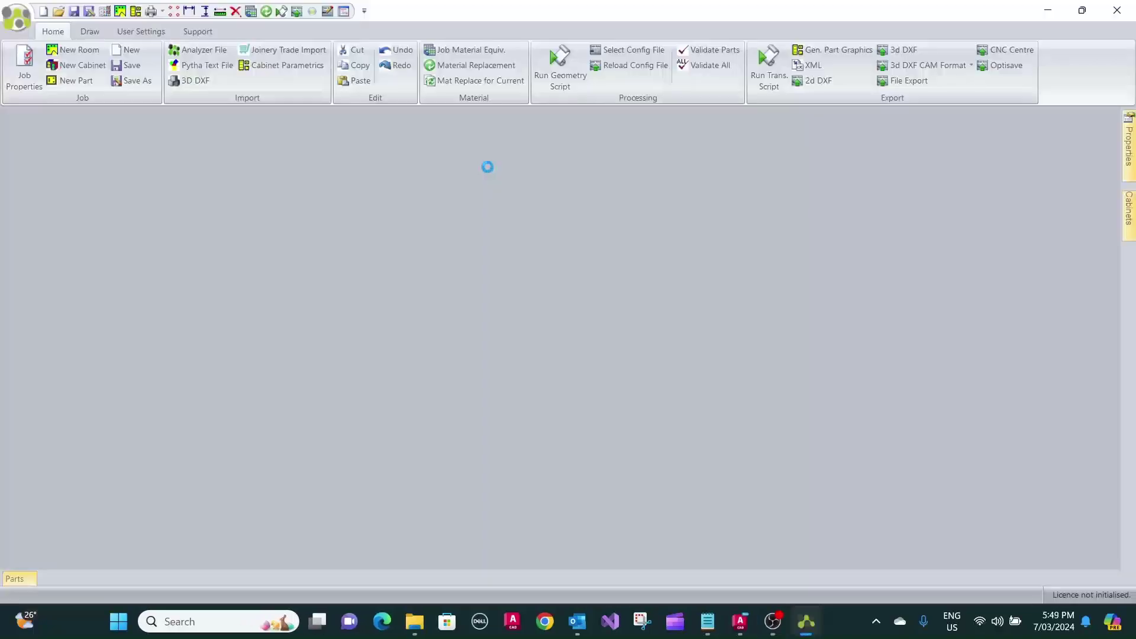
click(960, 462)
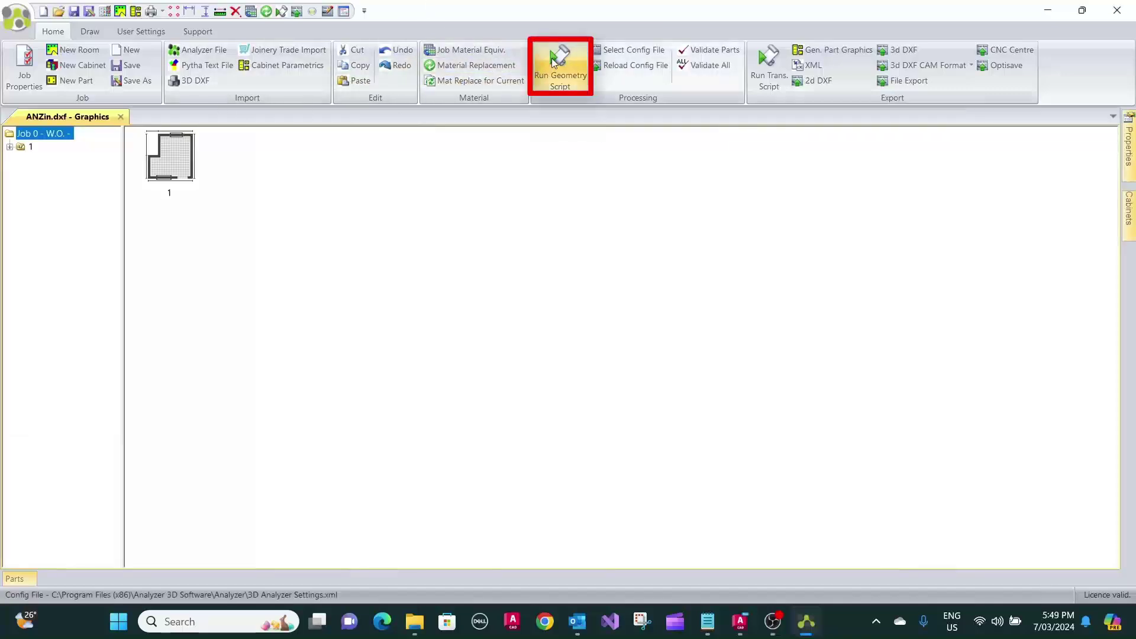
Run the geometry script, review Base_1's part drawings, and close Analyzer.
click(553, 61)
click(11, 148)
click(43, 160)
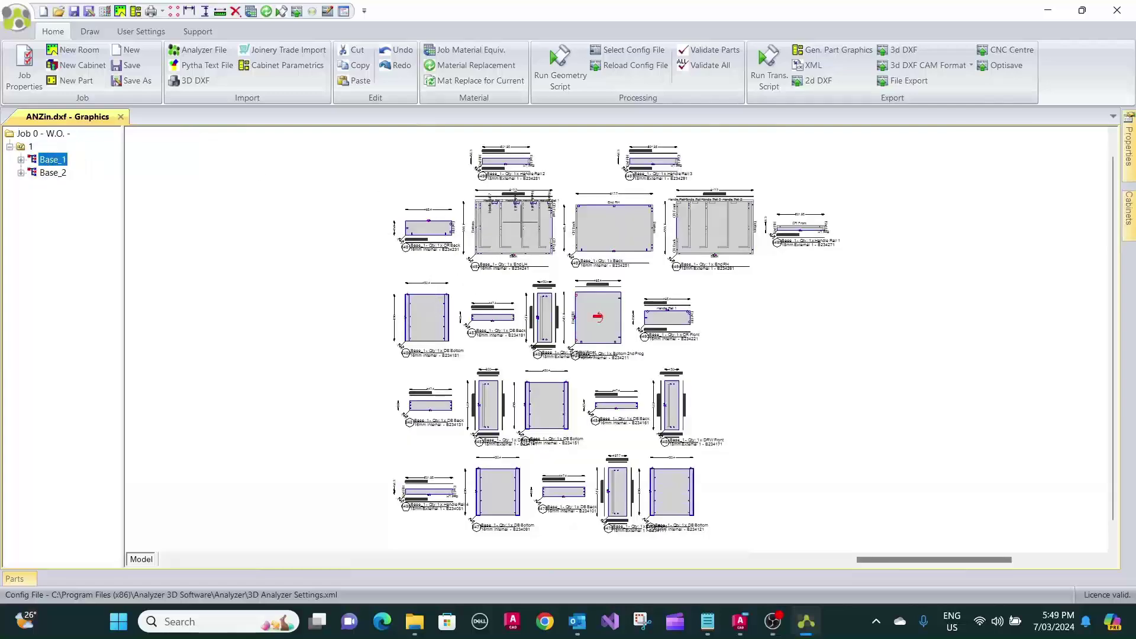
scroll(606, 221, up, 2)
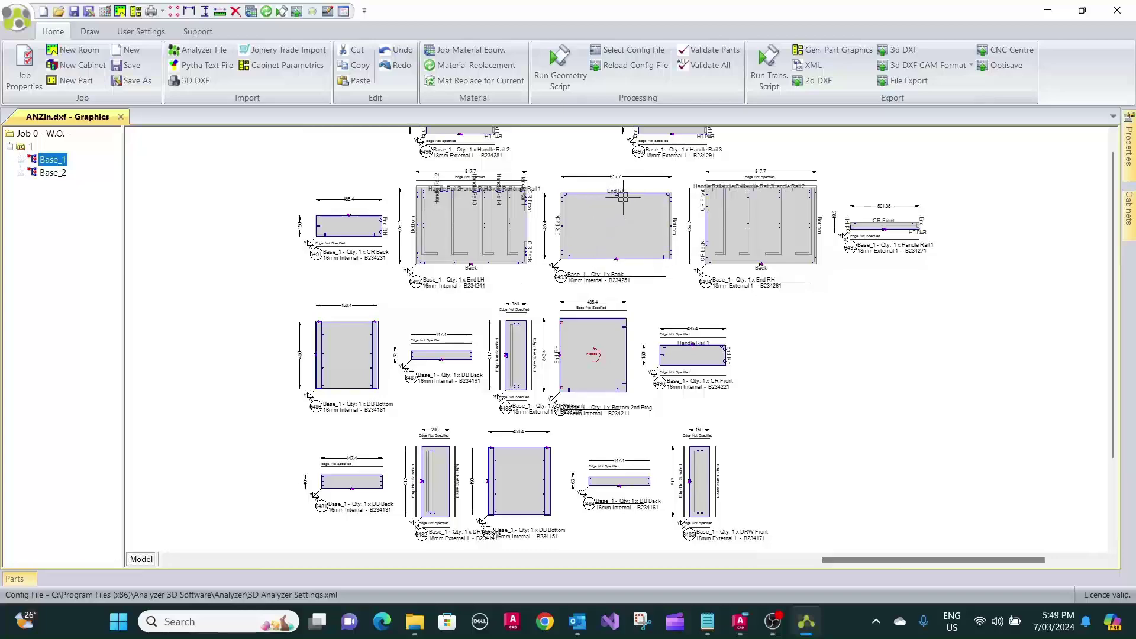
scroll(617, 200, up, 2)
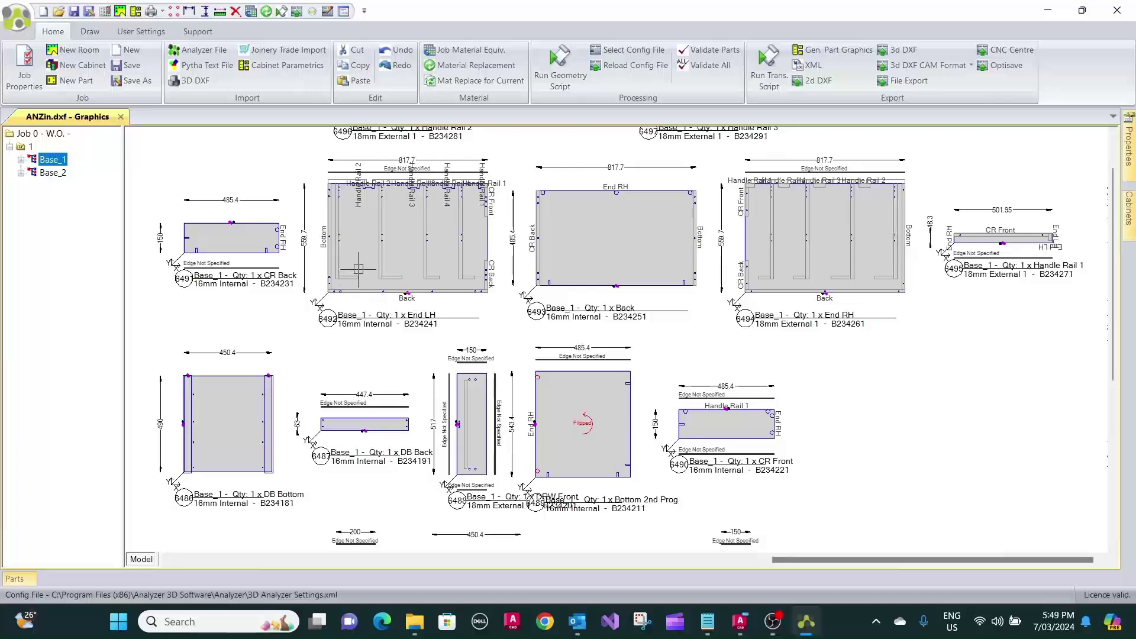
middle_drag(358, 270, 356, 300)
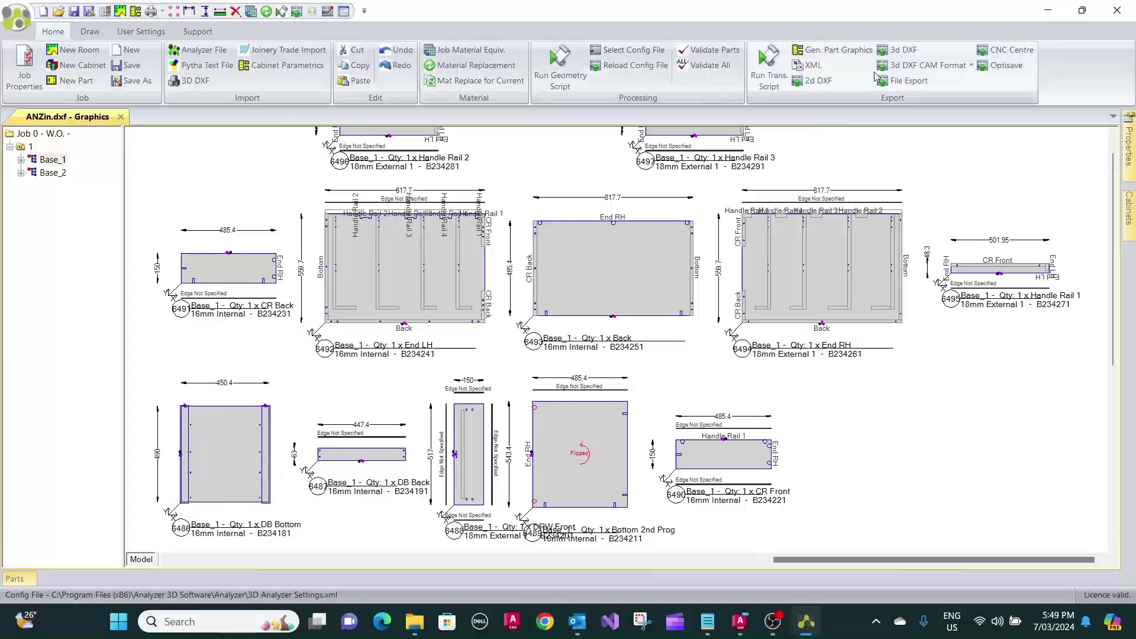
click(1121, 14)
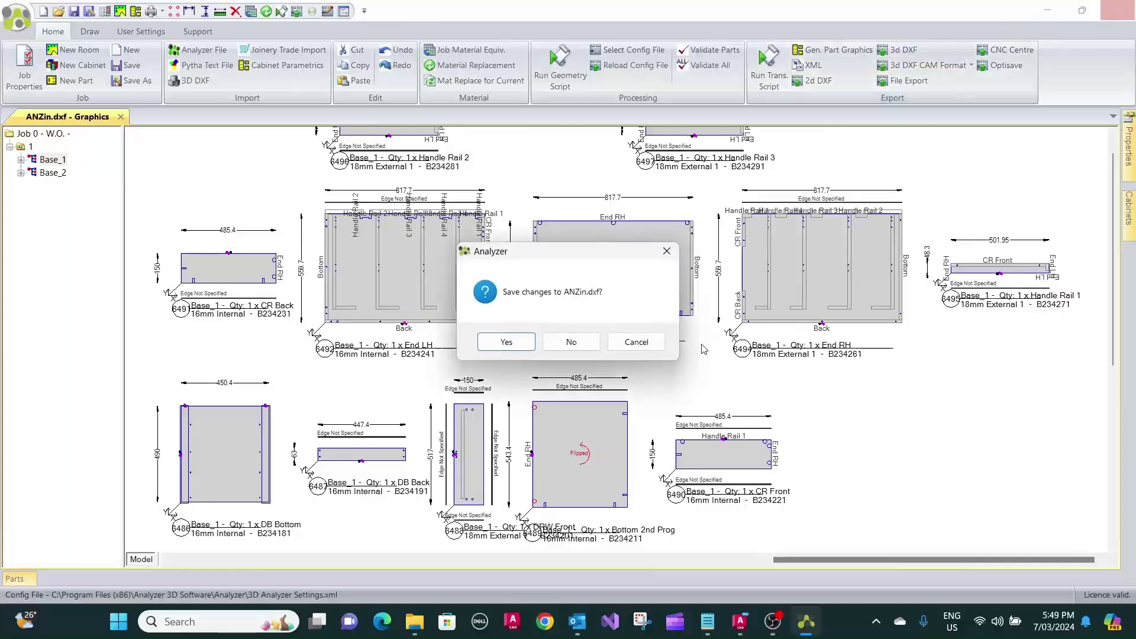
Exit without saving ANZin.dxf, set Drawer Type to Blum Movento, and repopulate all cabinets.
click(571, 338)
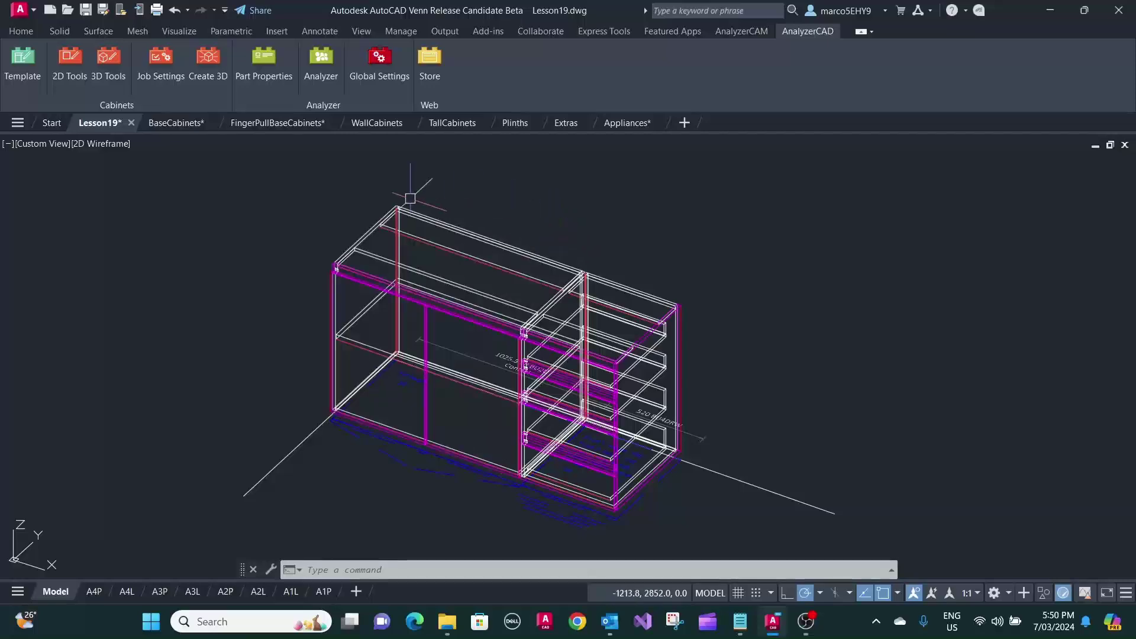
click(160, 59)
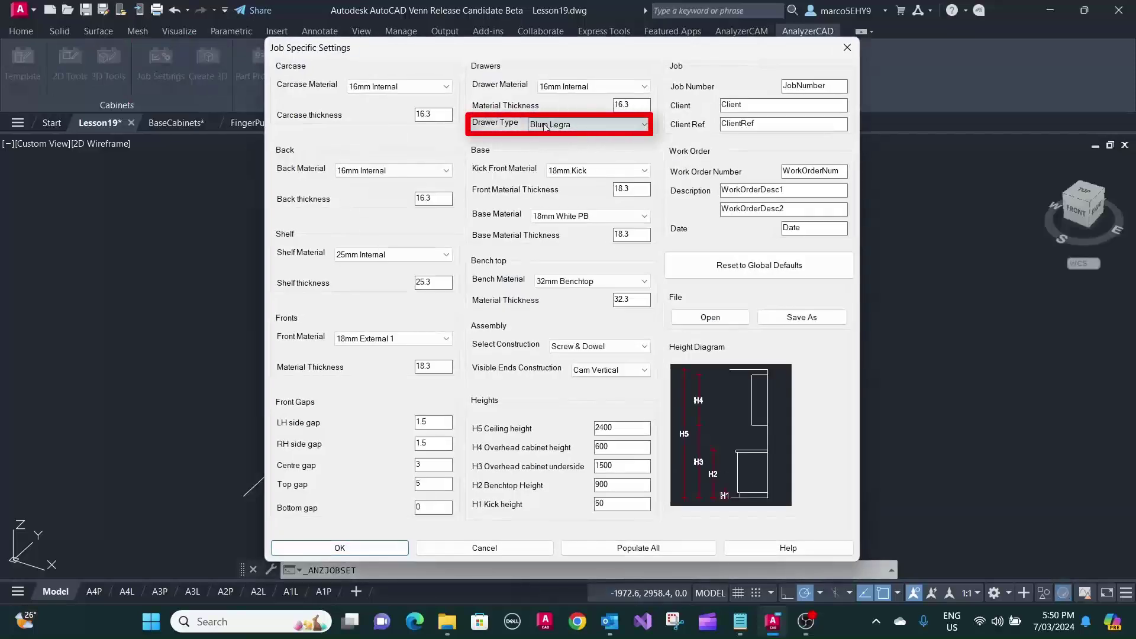
click(646, 125)
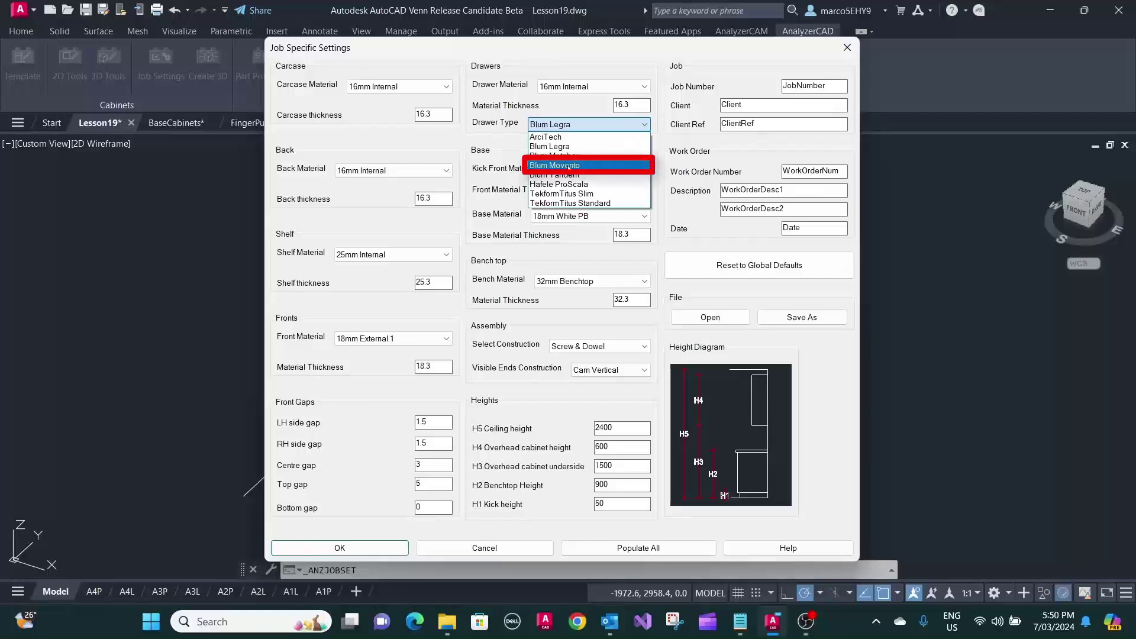
click(567, 166)
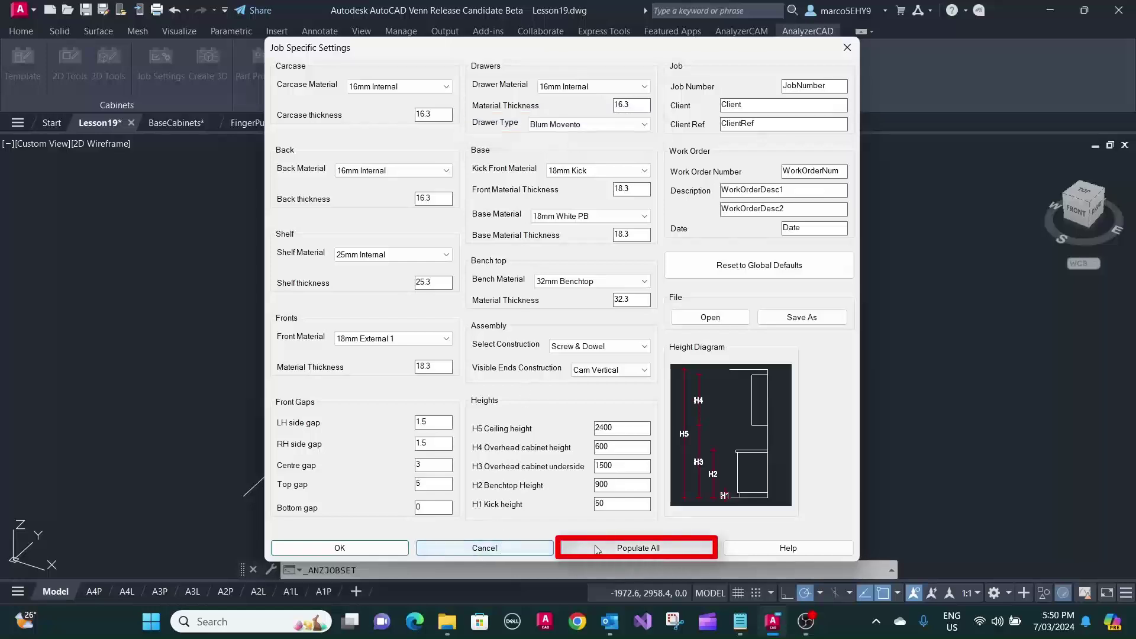
click(628, 548)
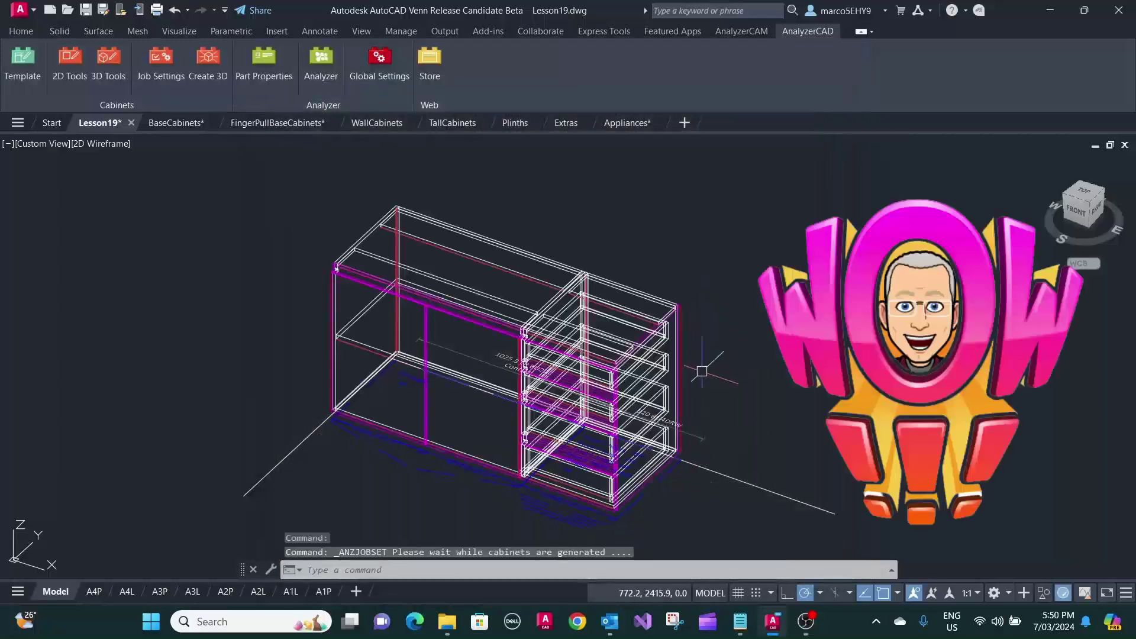
Send both regenerated cabinets to Analyzer and accept the Blum Movento drawer update message.
shift+middle_drag(710, 352, 686, 356)
scroll(658, 304, up, 5)
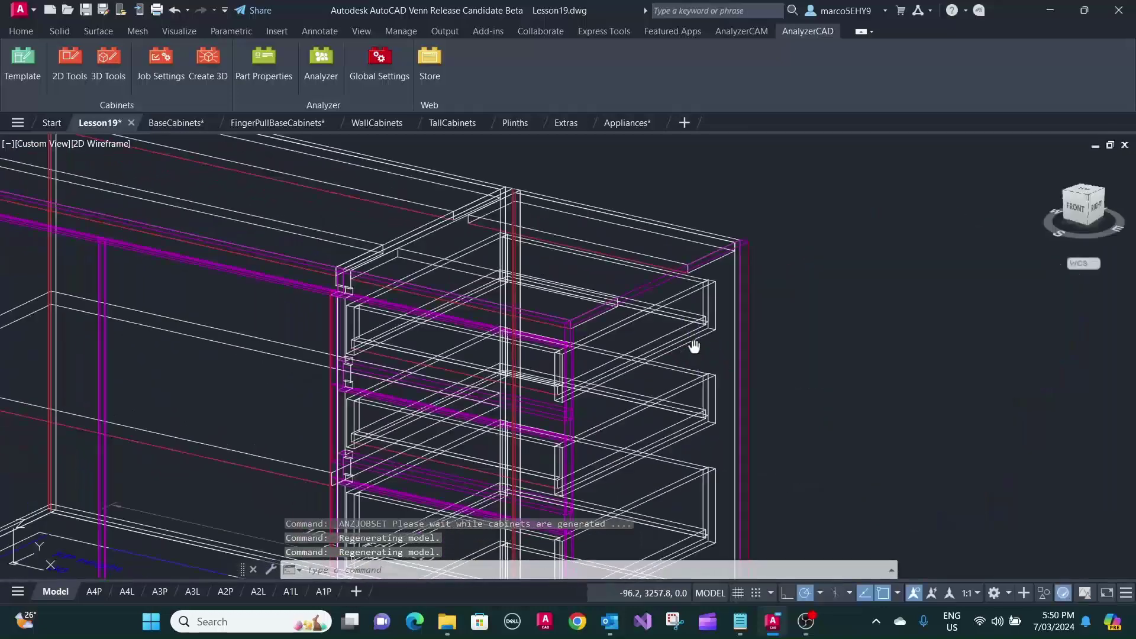
scroll(693, 339, down, 8)
scroll(675, 244, up, 4)
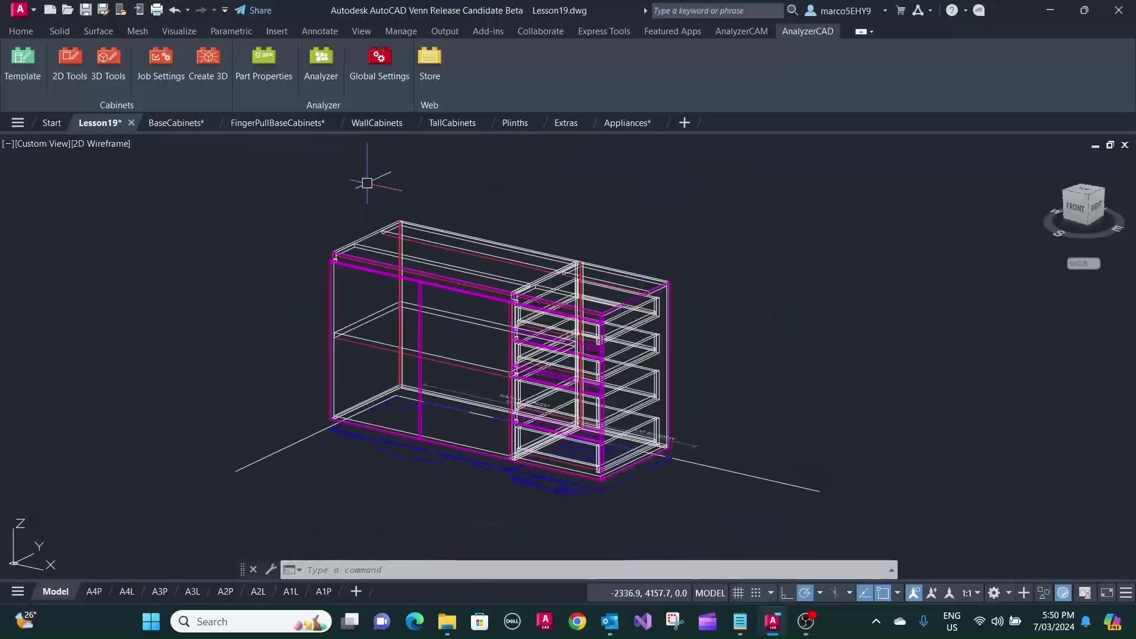
click(329, 71)
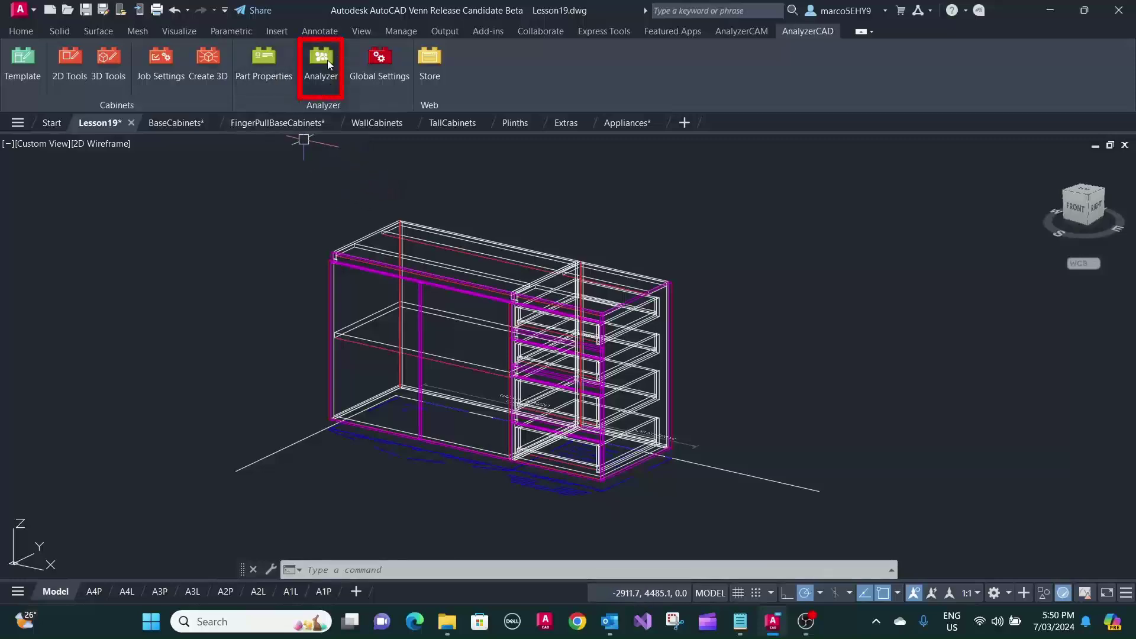
click(721, 543)
click(291, 170)
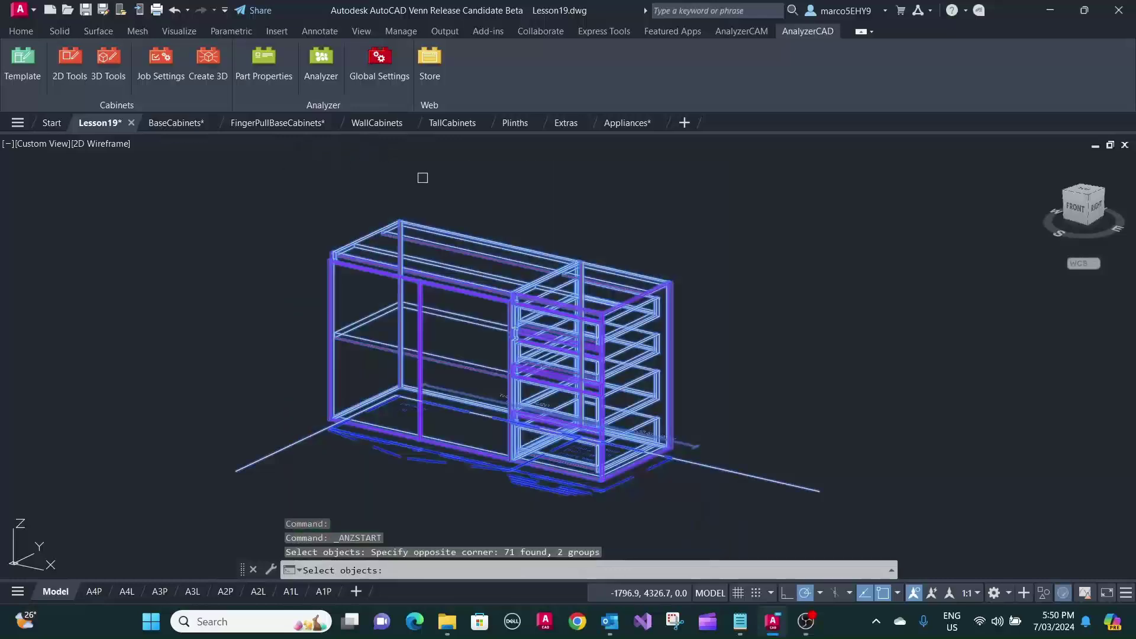
key(Return)
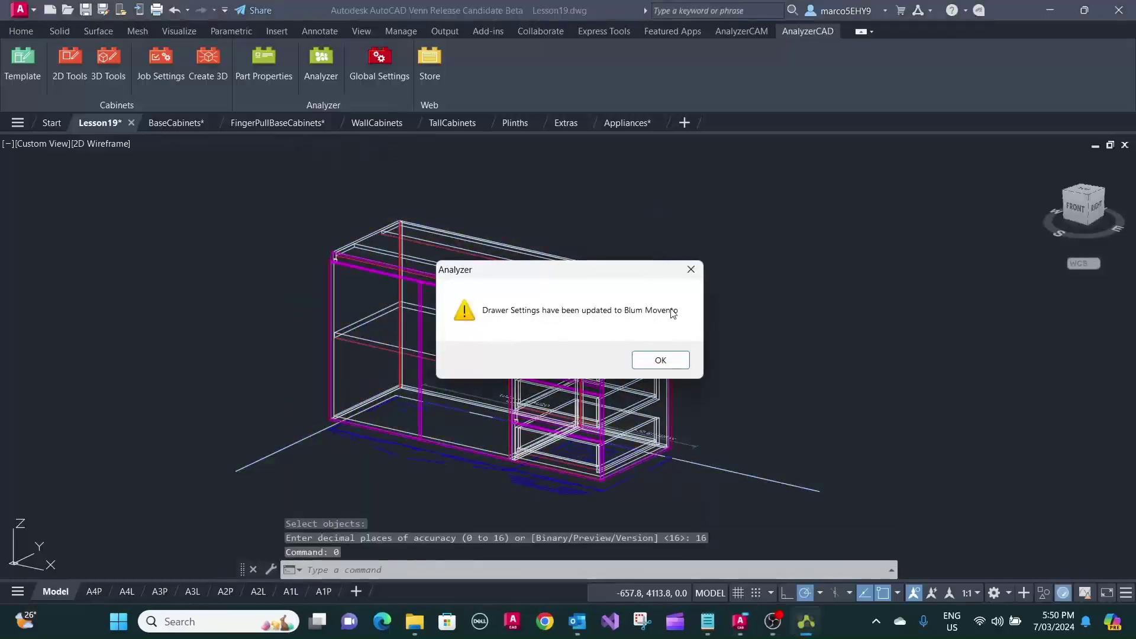
click(663, 361)
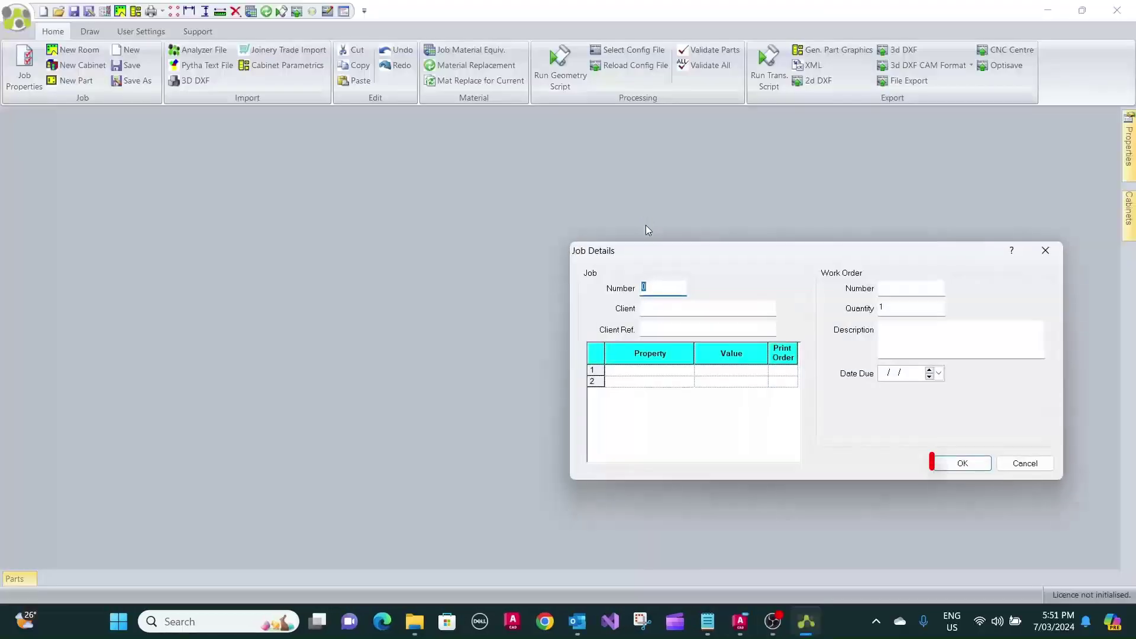
Accept the job details, generate the parts and display Base_1's part drawings.
click(952, 464)
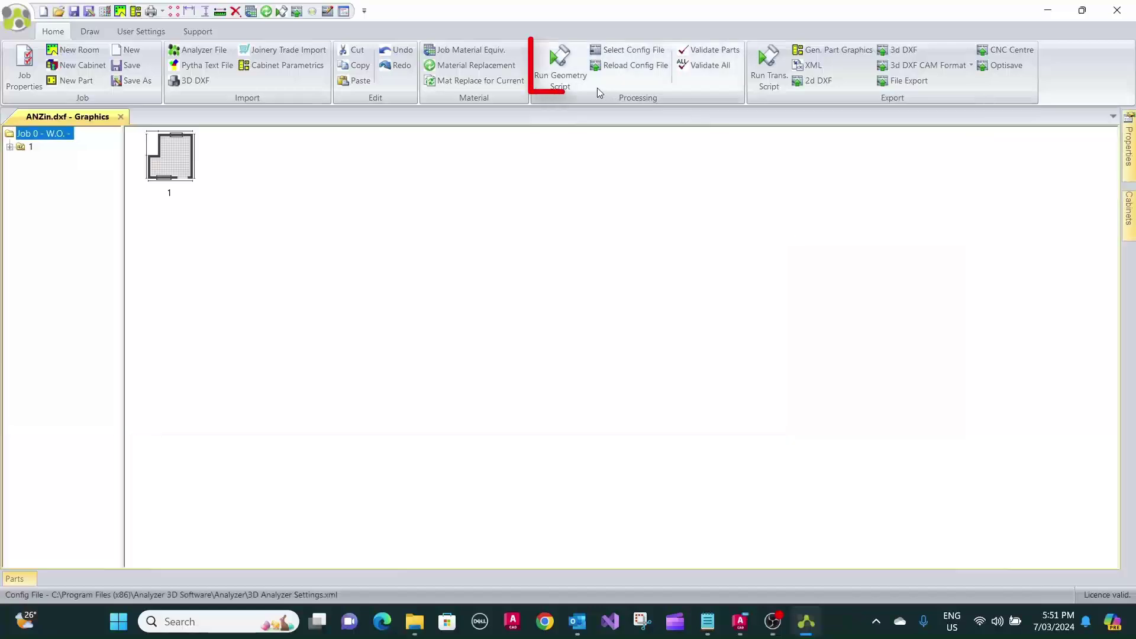
click(559, 66)
click(9, 146)
click(53, 161)
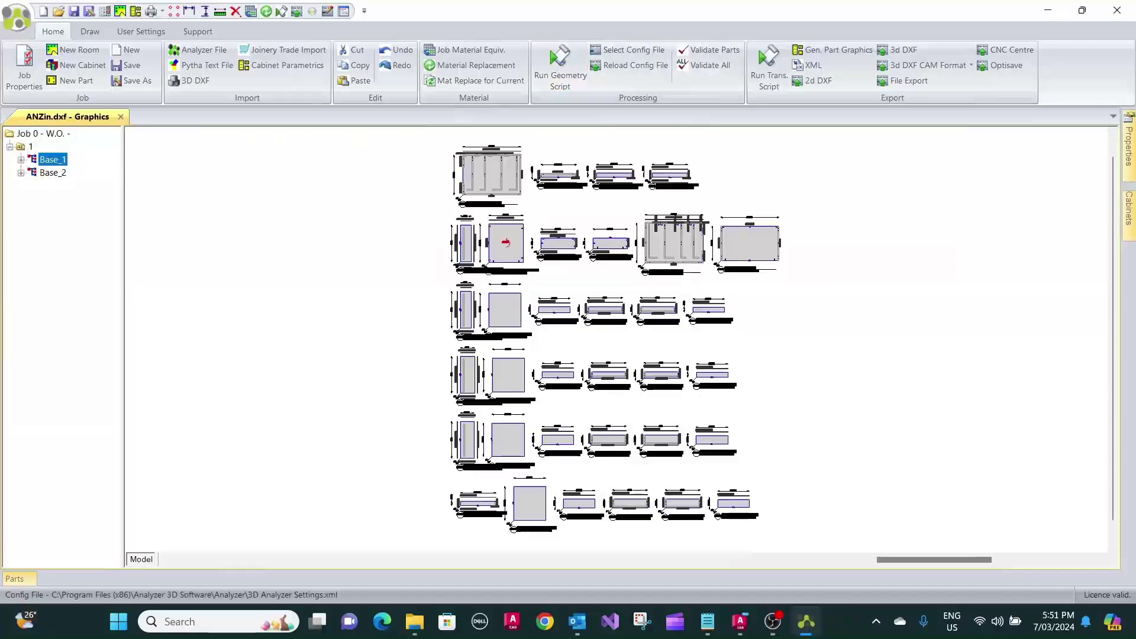
Zoom and pan into Base_1's End LH part drawing to read its dimensions and handle rail labels.
scroll(486, 297, up, 5)
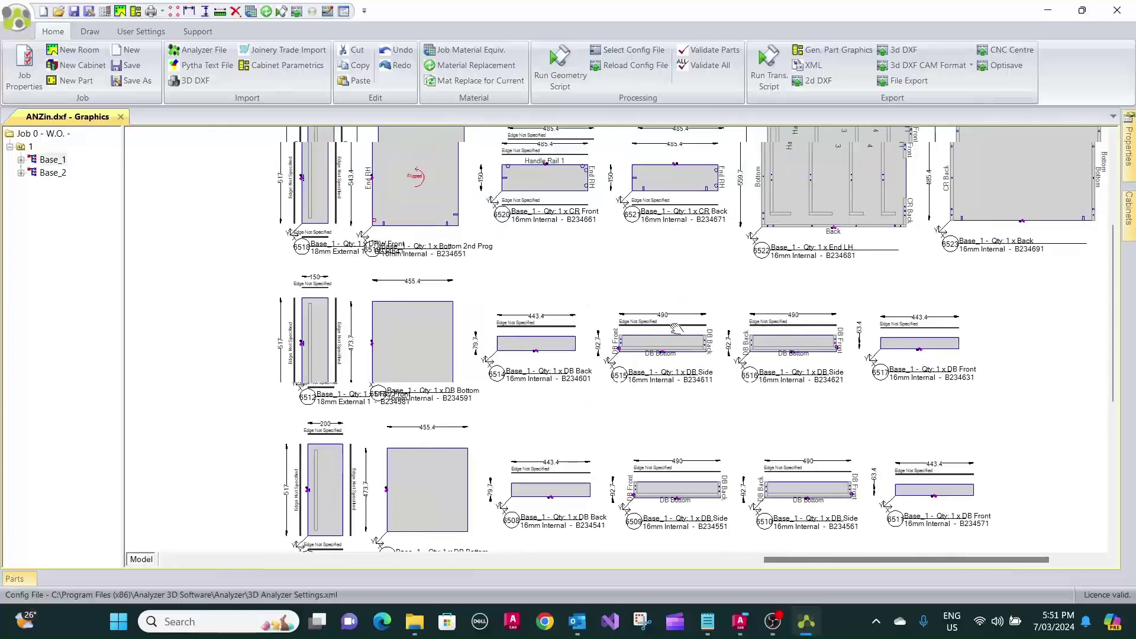
scroll(698, 308, up, 1)
scroll(758, 256, up, 3)
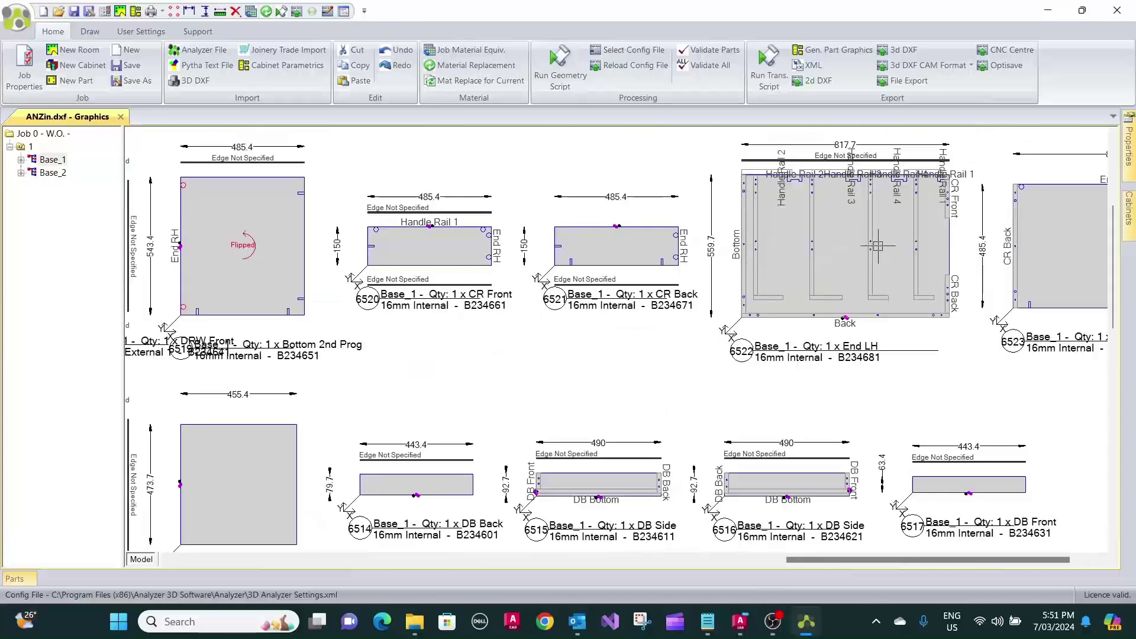
scroll(878, 245, down, 1)
scroll(700, 251, down, 2)
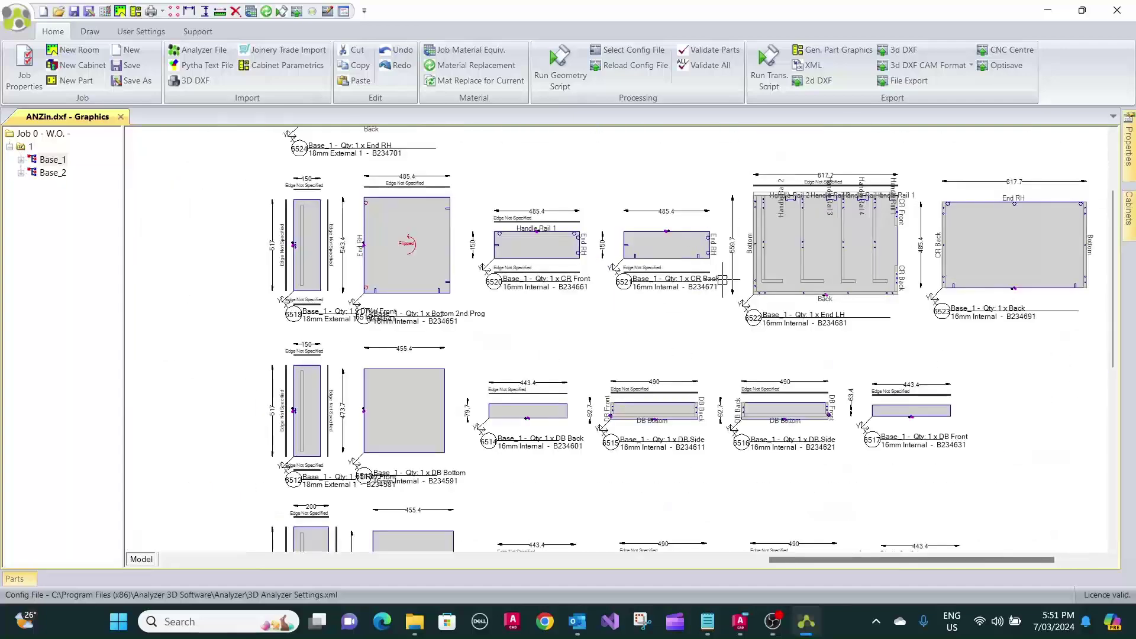
middle_drag(725, 301, 744, 274)
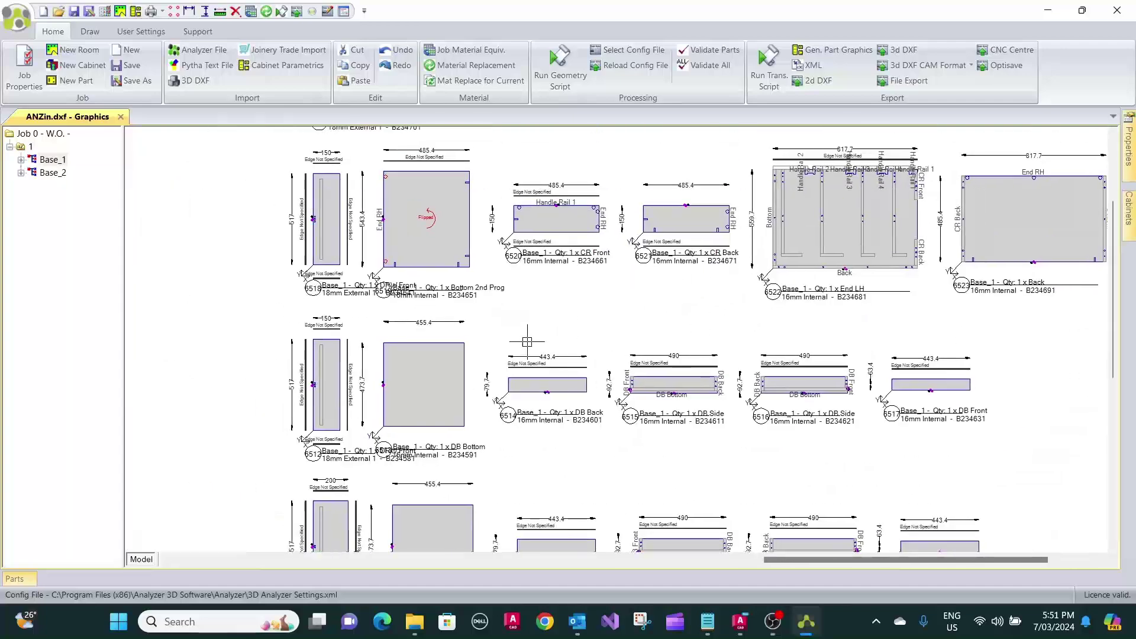
middle_drag(579, 221, 606, 306)
scroll(606, 306, down, 2)
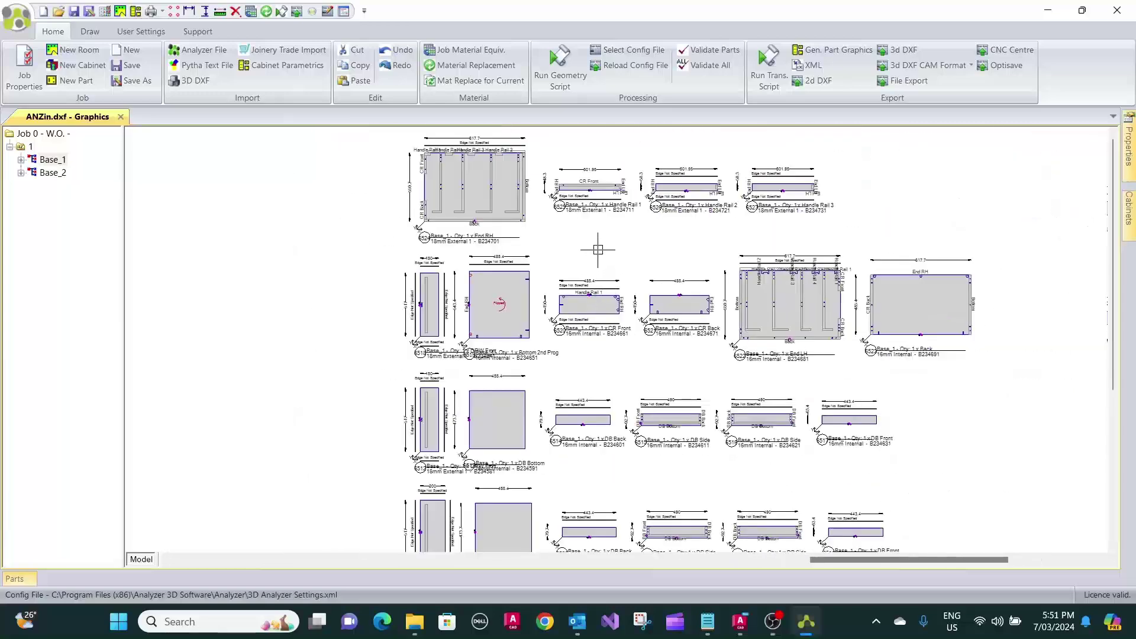
Check Base_2's part drawings, then return to Base_1's drawings and zoom in again.
double_click(48, 174)
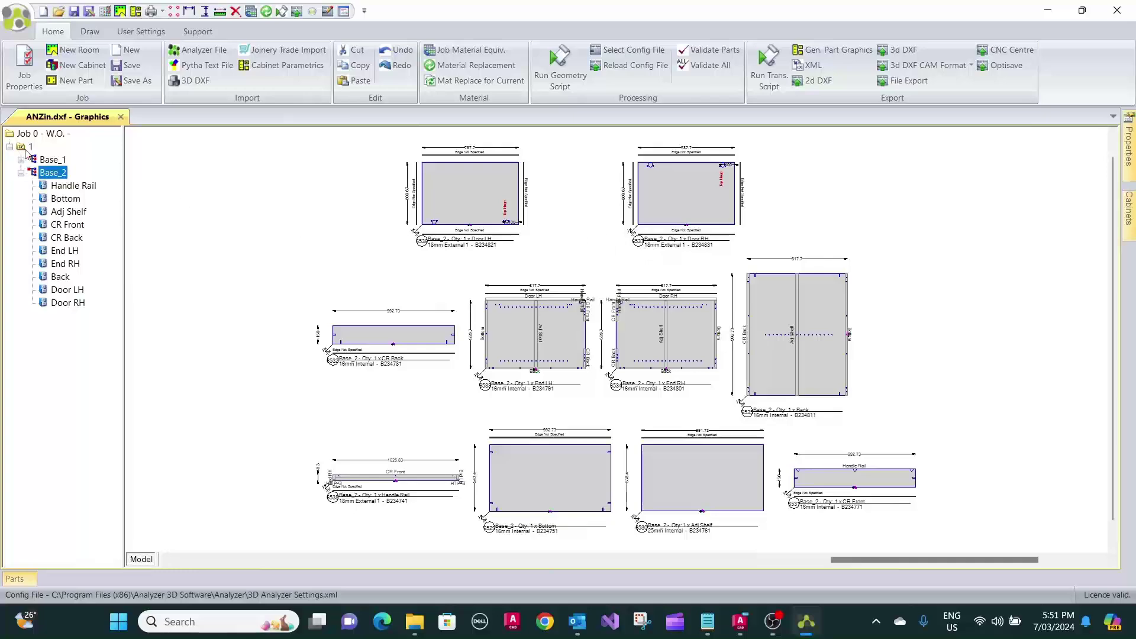
click(50, 160)
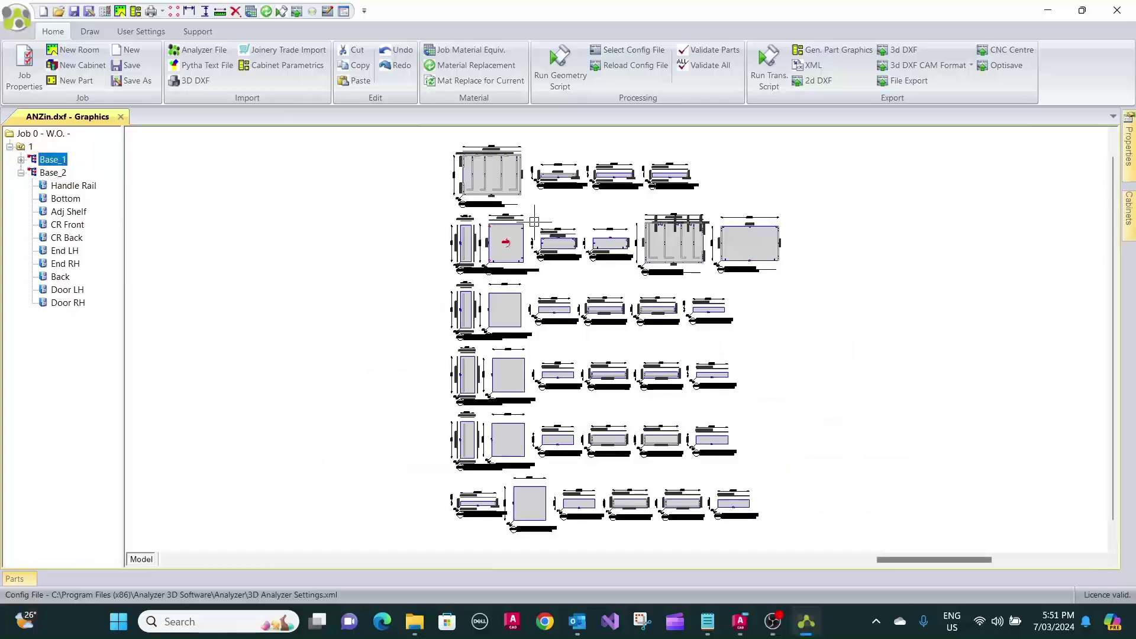
scroll(583, 259, up, 2)
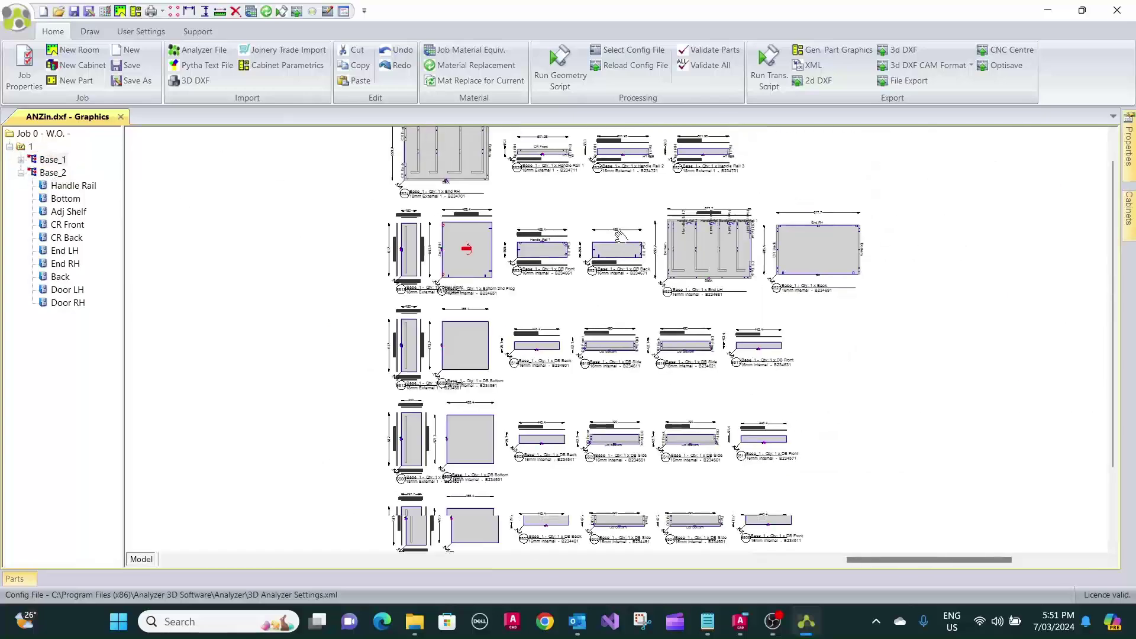
middle_drag(618, 247, 619, 245)
scroll(687, 236, up, 5)
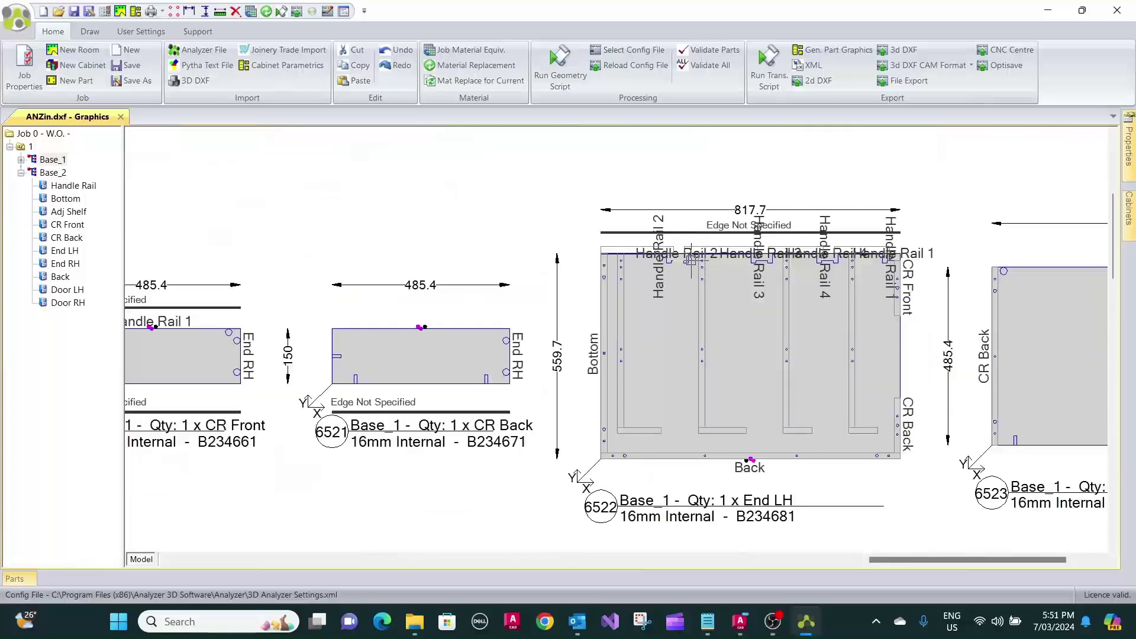
scroll(671, 262, up, 3)
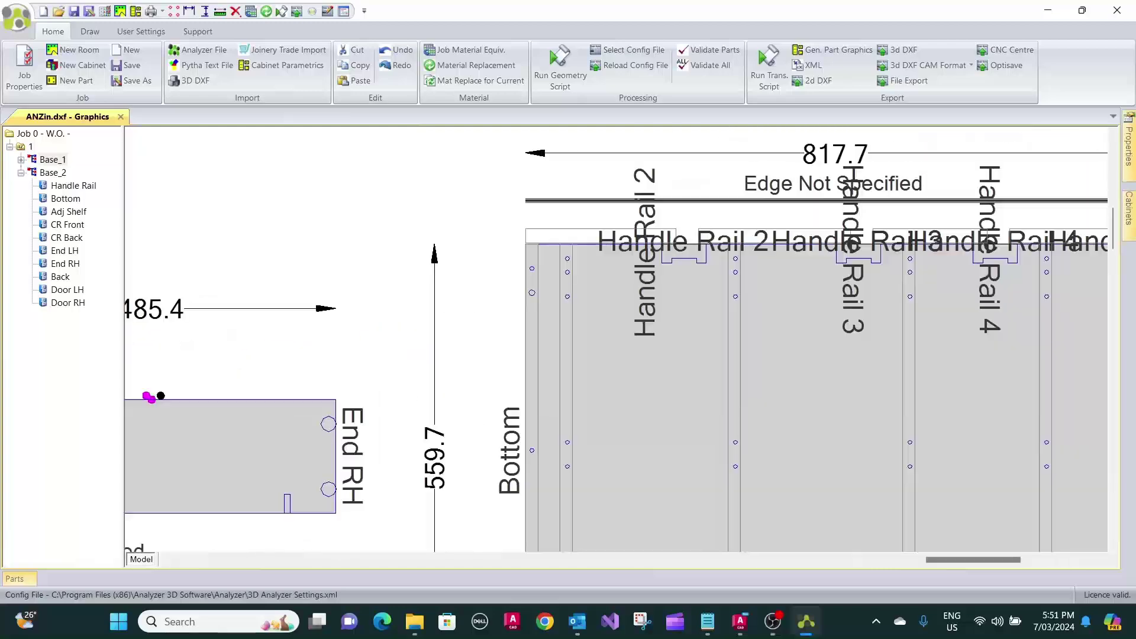
scroll(622, 259, down, 5)
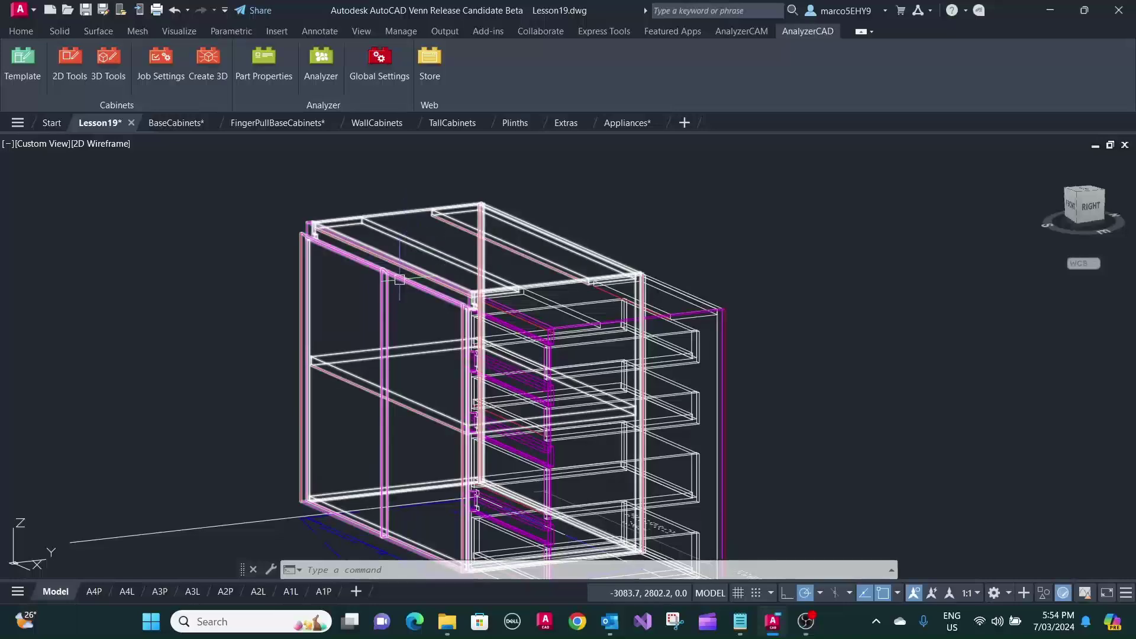
Turn off Group Selection so cabinet parts can be picked individually.
click(406, 275)
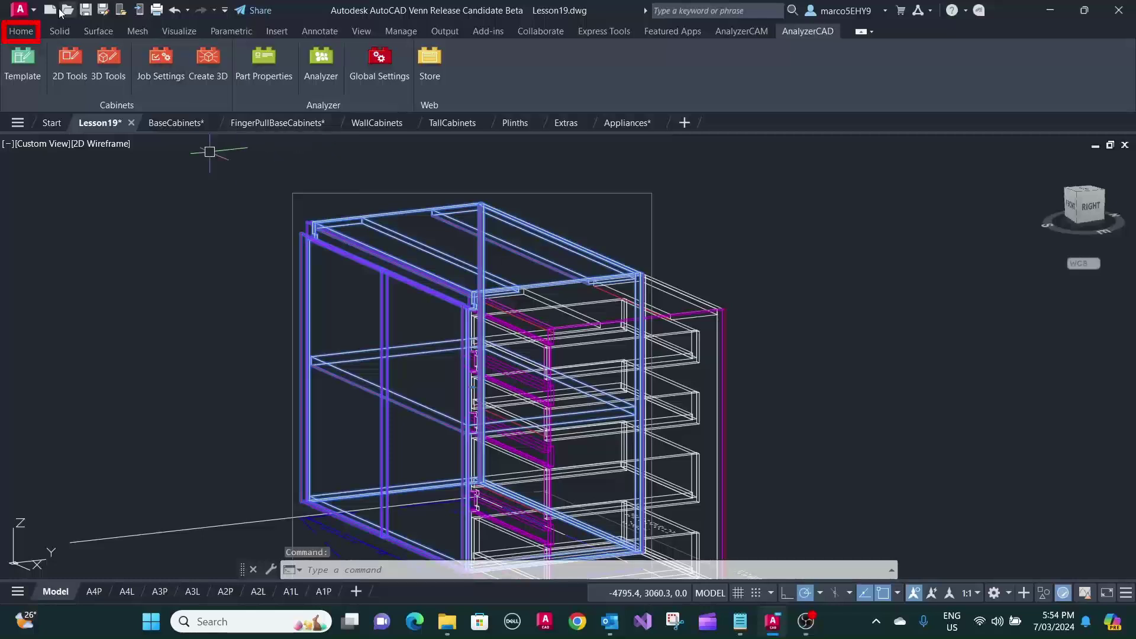
click(21, 33)
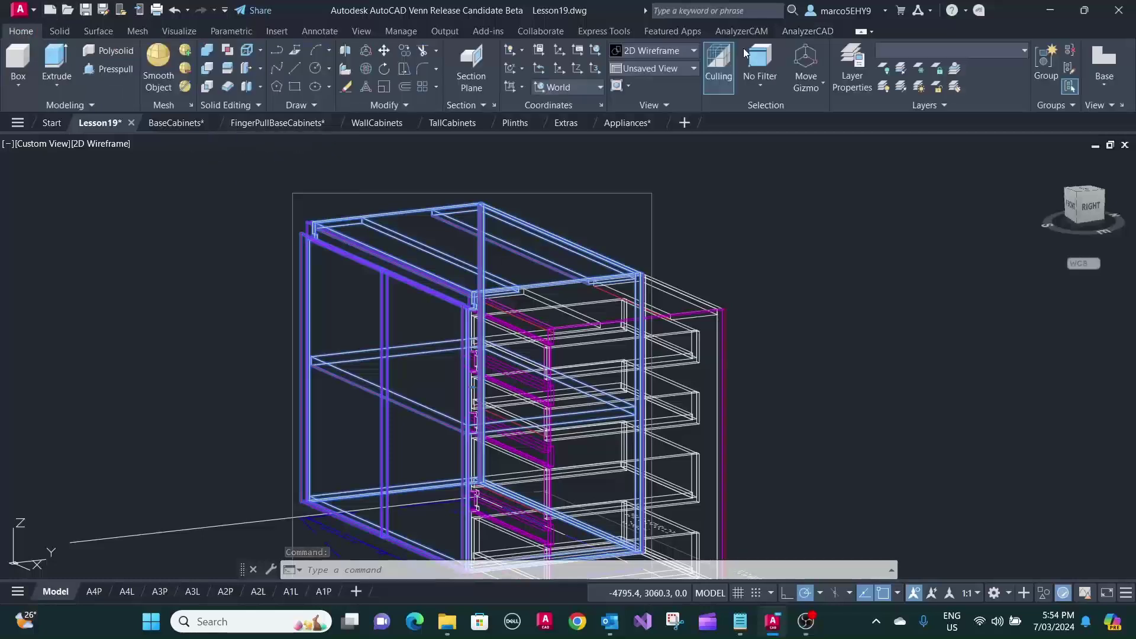
click(1071, 88)
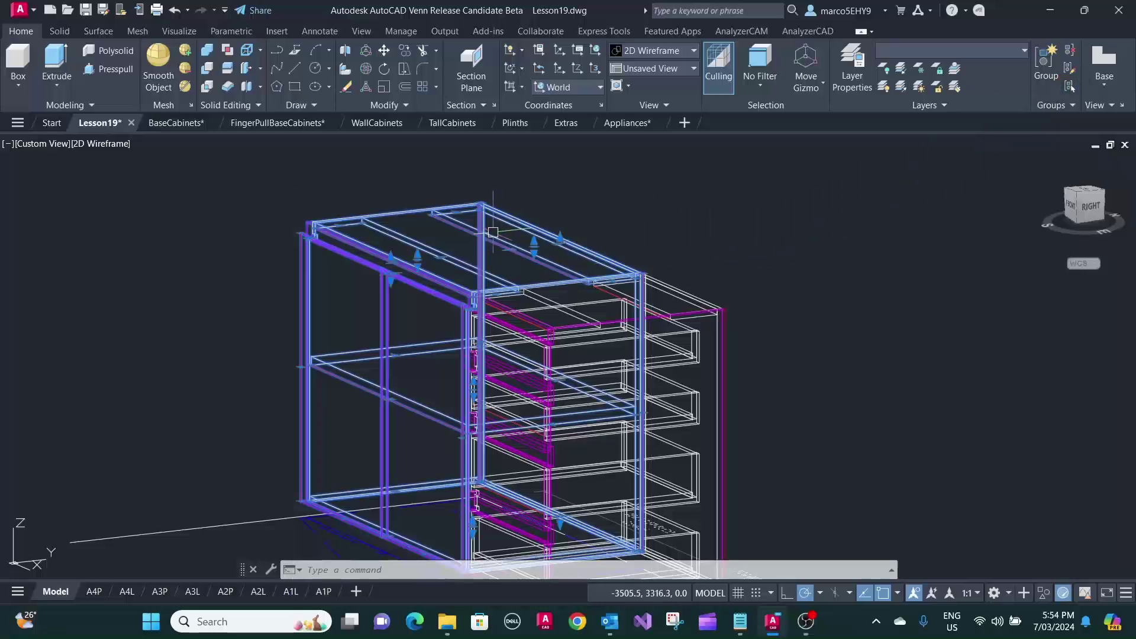
key(Escape)
key(Escape)
Pick a single shelf on its own, then deselect it and orbit the cabinet.
click(362, 374)
scroll(365, 249, up, 2)
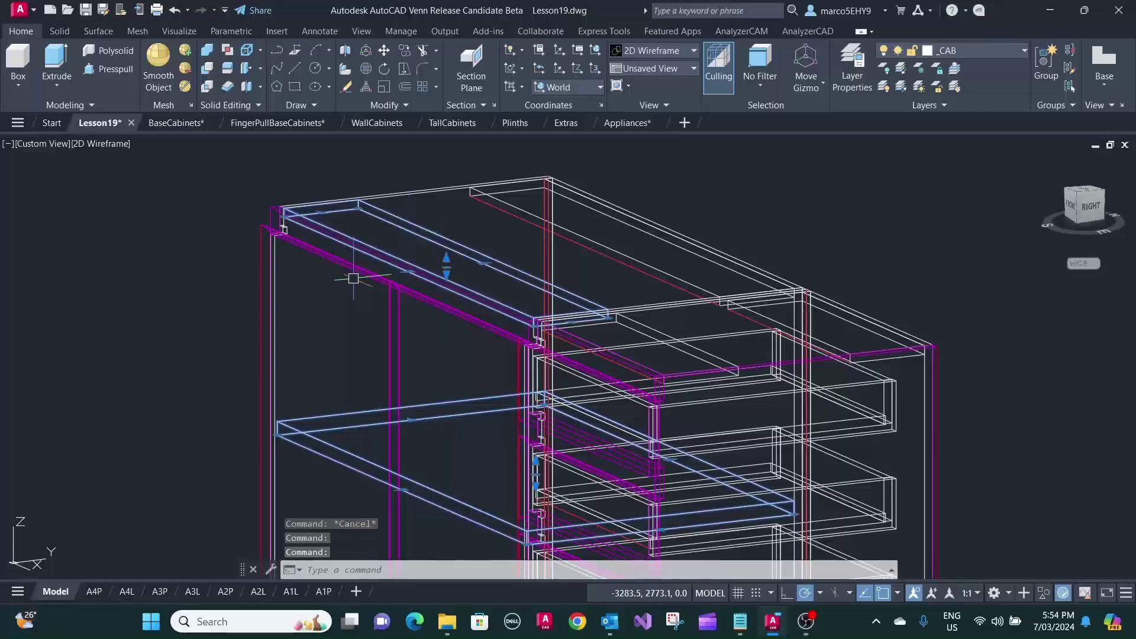
key(Escape)
key(Escape)
shift+middle_drag(337, 327, 398, 321)
scroll(431, 310, down, 2)
scroll(484, 352, up, 2)
scroll(484, 352, up, 3)
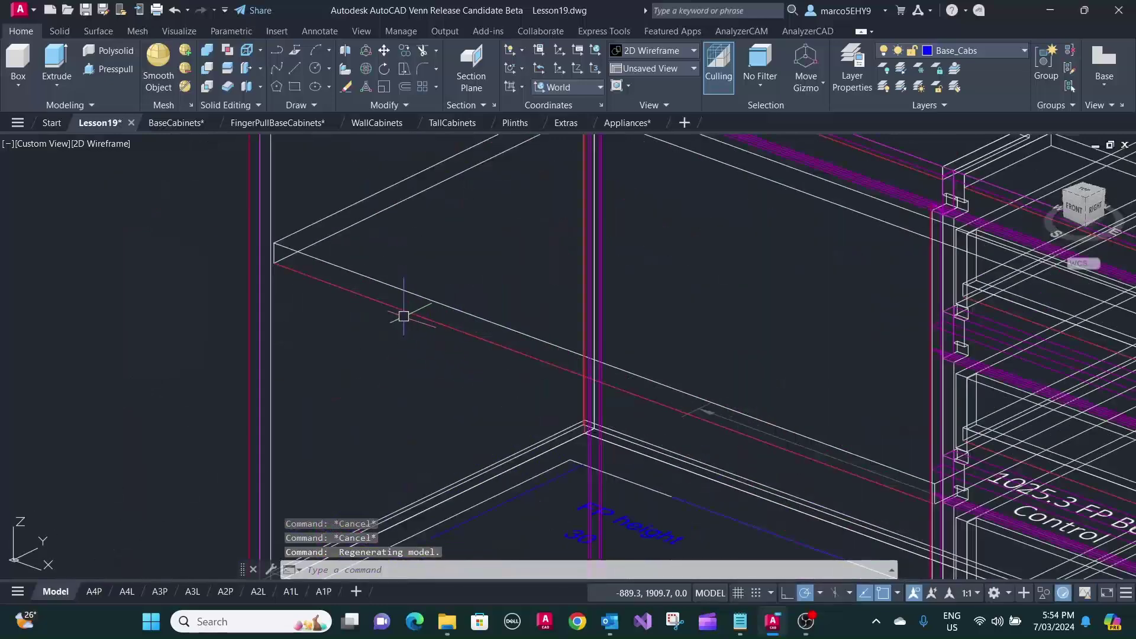
scroll(342, 144, down, 4)
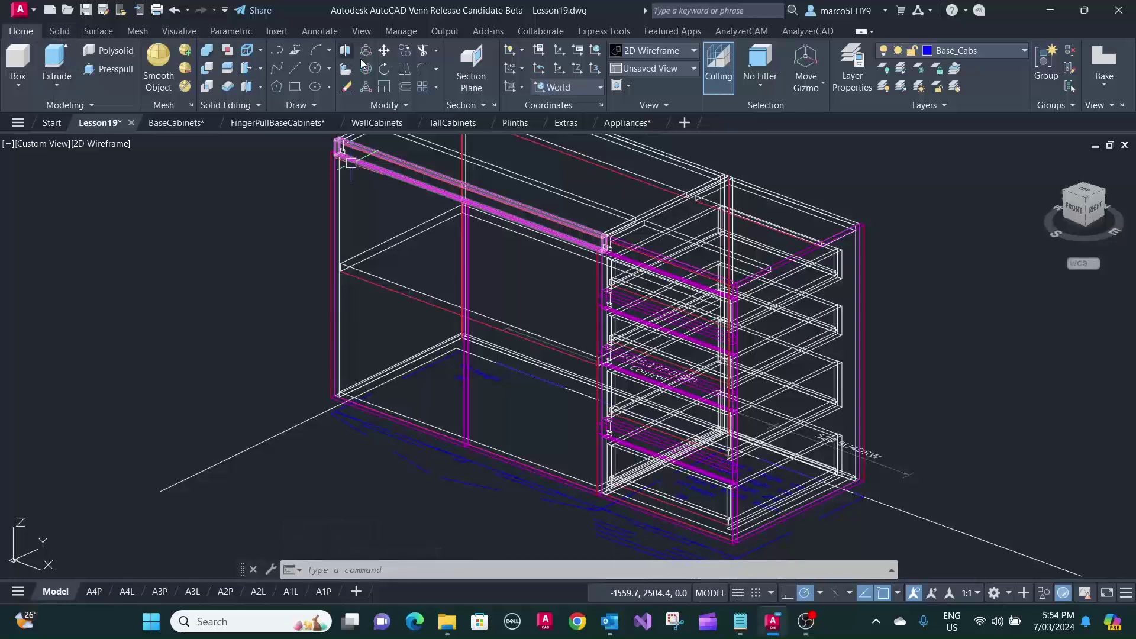
Copy the existing shelf 109.5 straight up in +Z to add a second shelf.
click(404, 52)
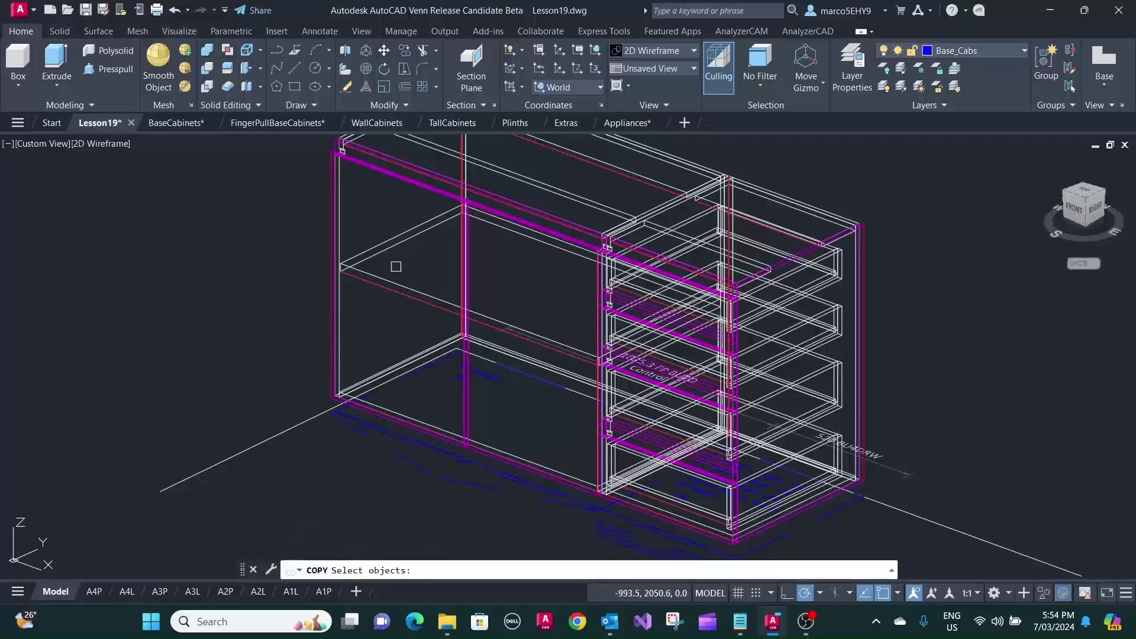
click(408, 313)
click(396, 260)
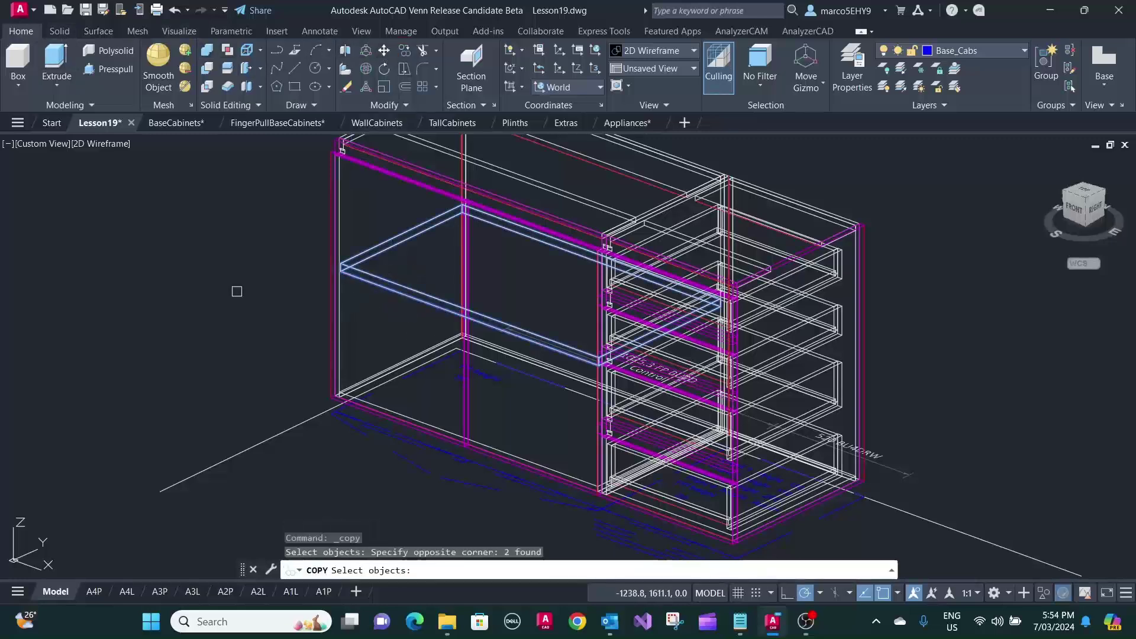
key(Return)
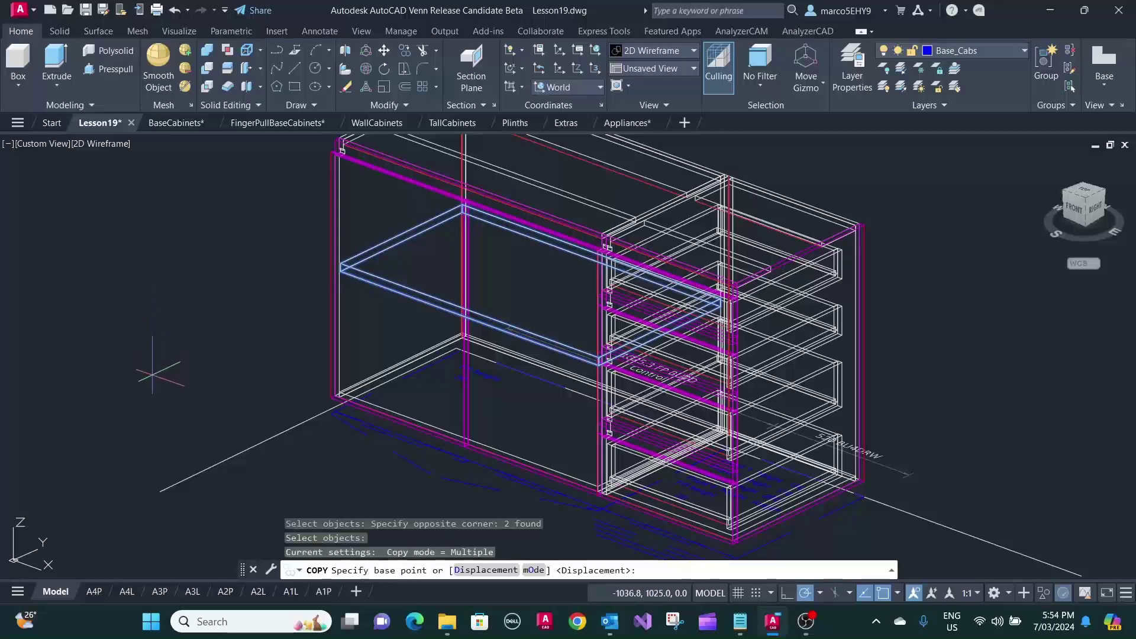
click(153, 377)
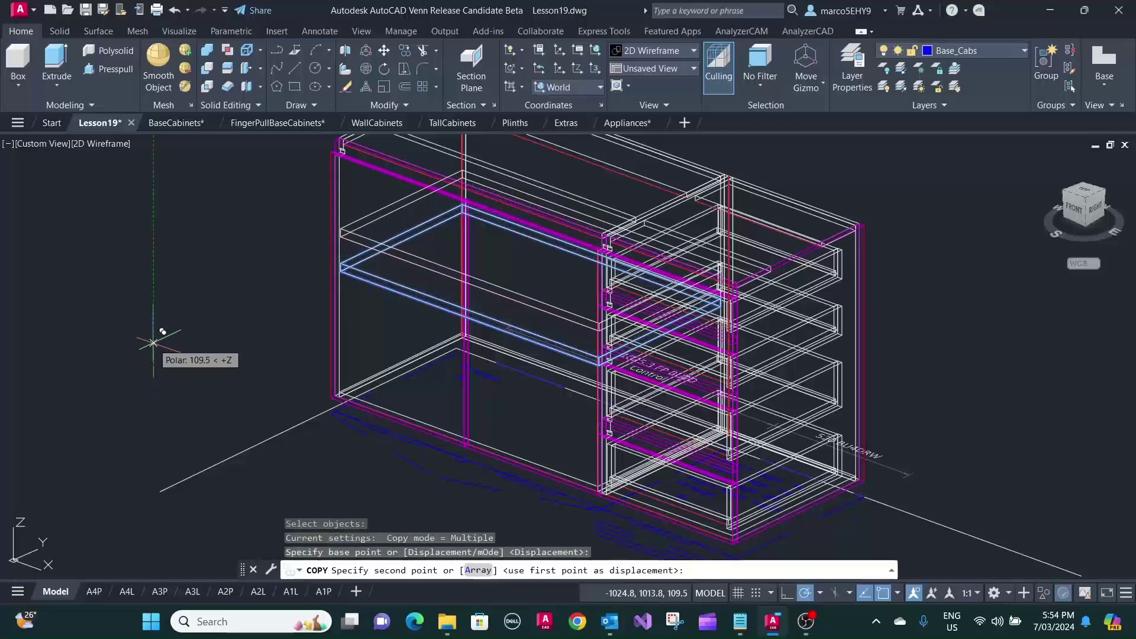
click(154, 342)
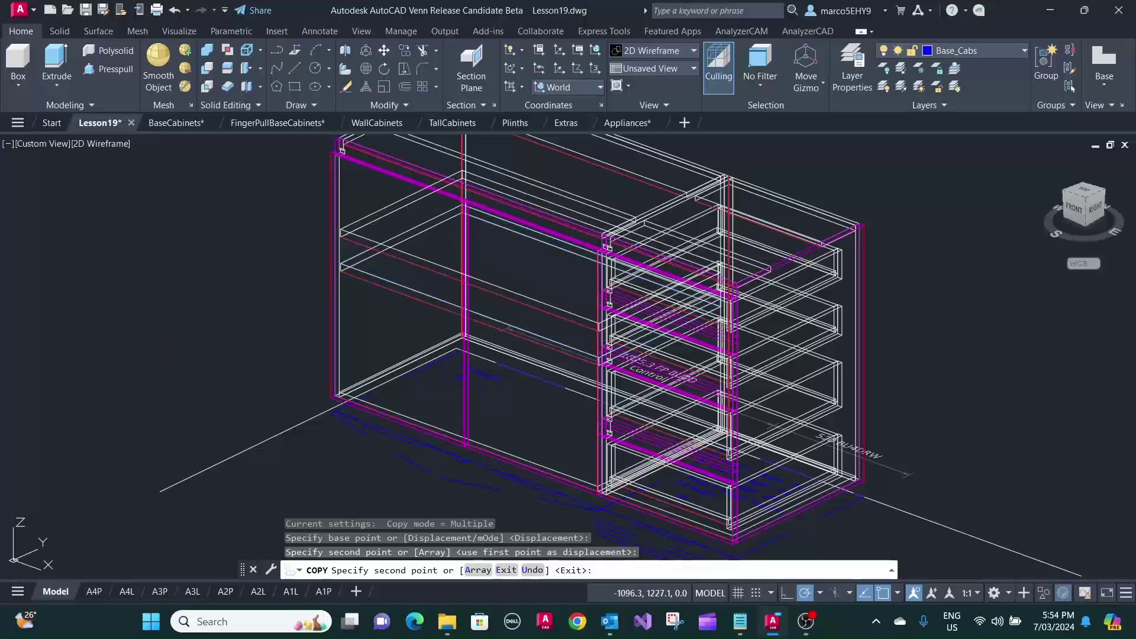
key(Return)
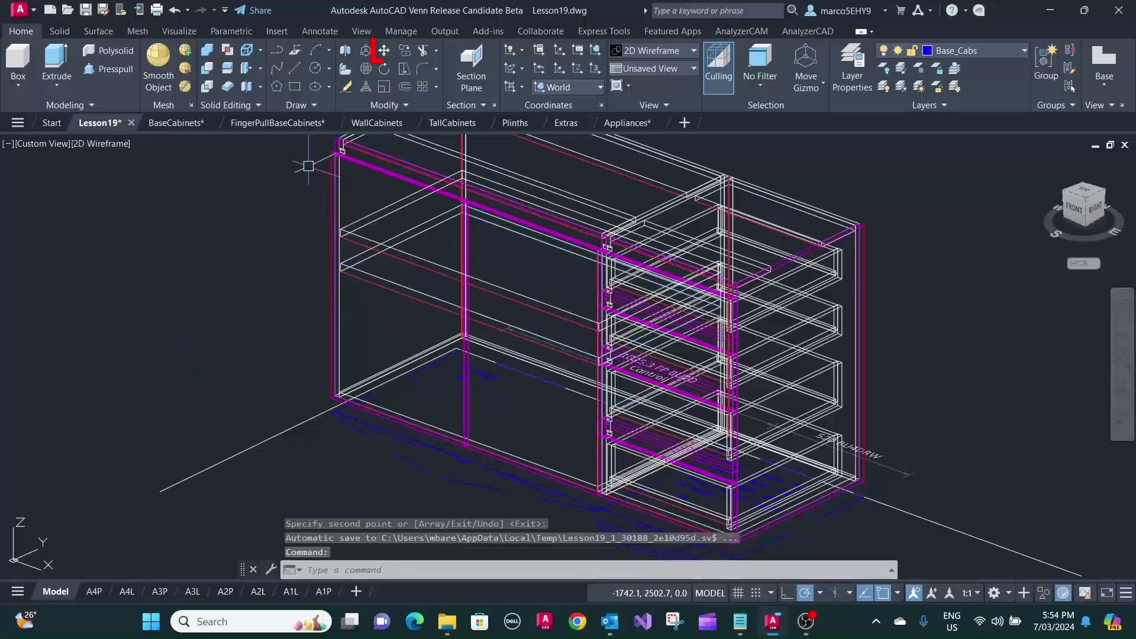
Start moving the shelf but cancel it, leaving both shelves in place.
click(385, 50)
click(398, 317)
click(372, 277)
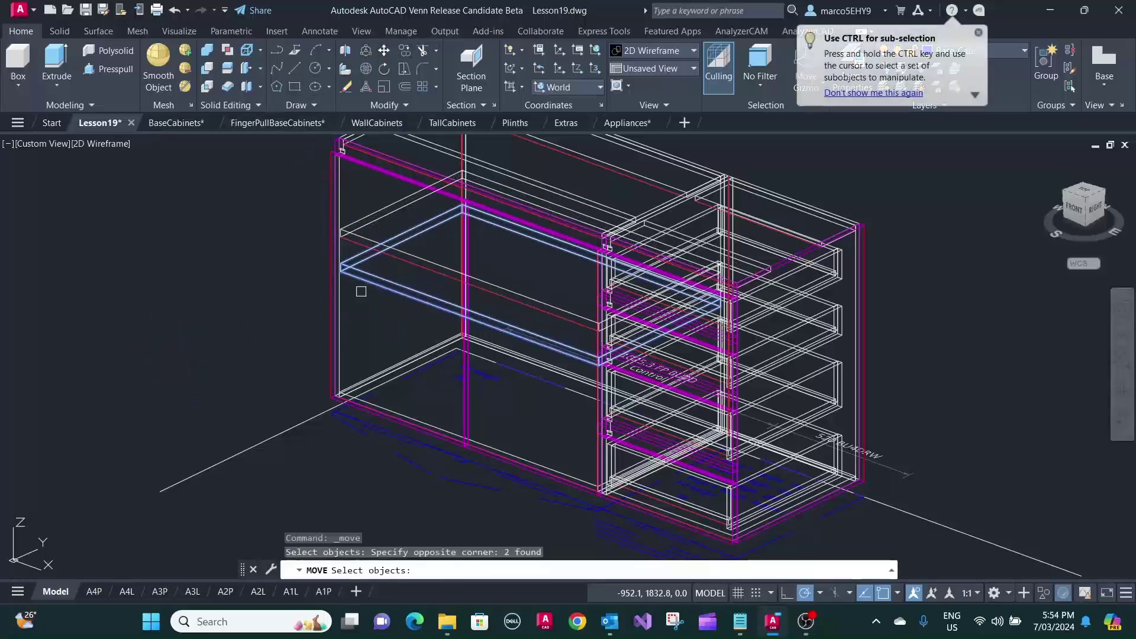
key(Return)
click(231, 237)
key(Escape)
scroll(261, 254, down, 2)
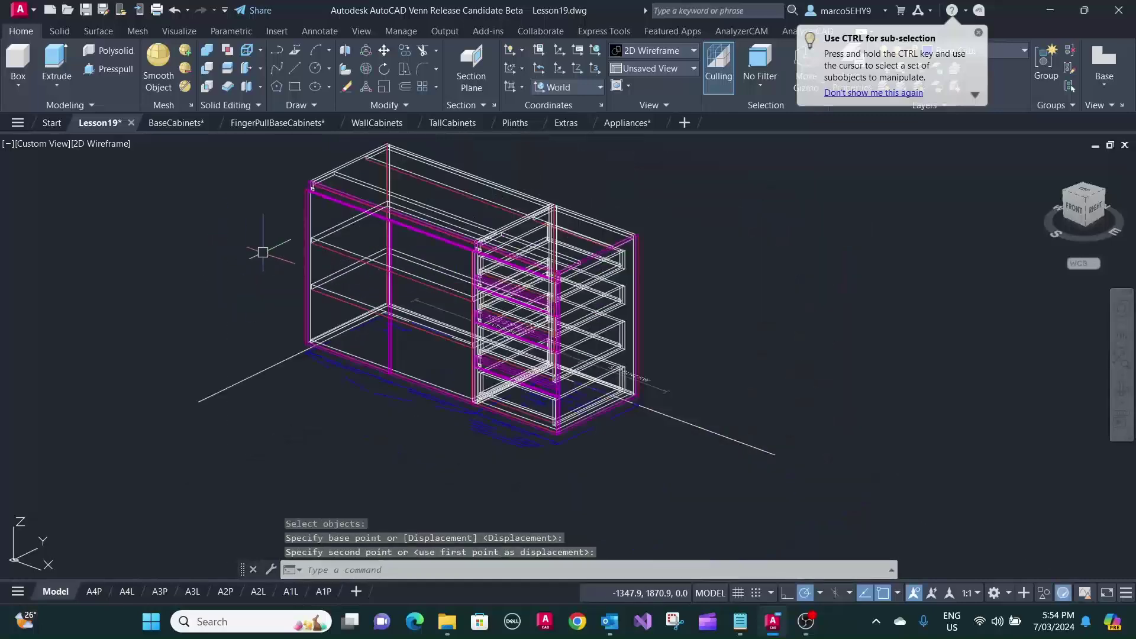
key(Escape)
scroll(315, 310, up, 5)
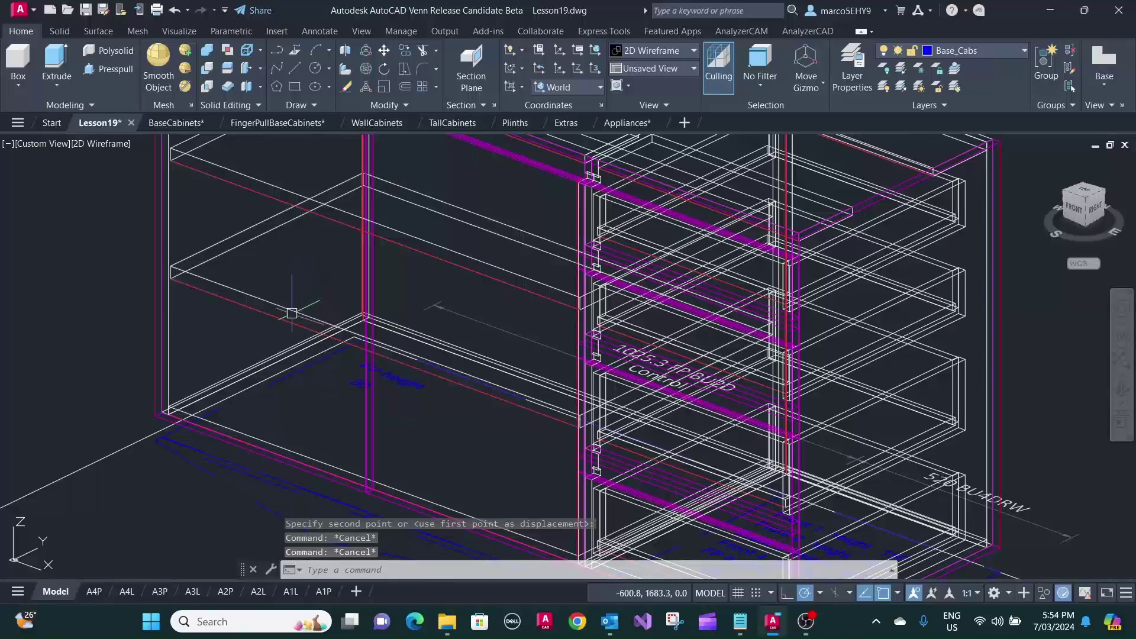
scroll(290, 326, up, 4)
scroll(270, 331, down, 4)
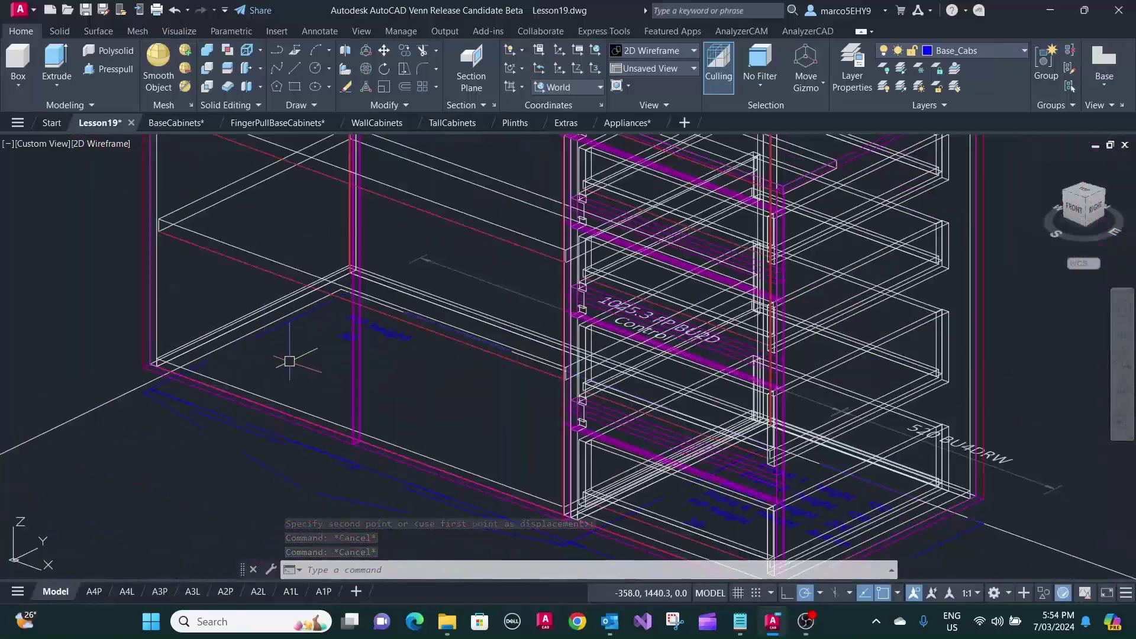
Start a LINE from a cabinet endpoint, then cancel it.
text(line)
key(Return)
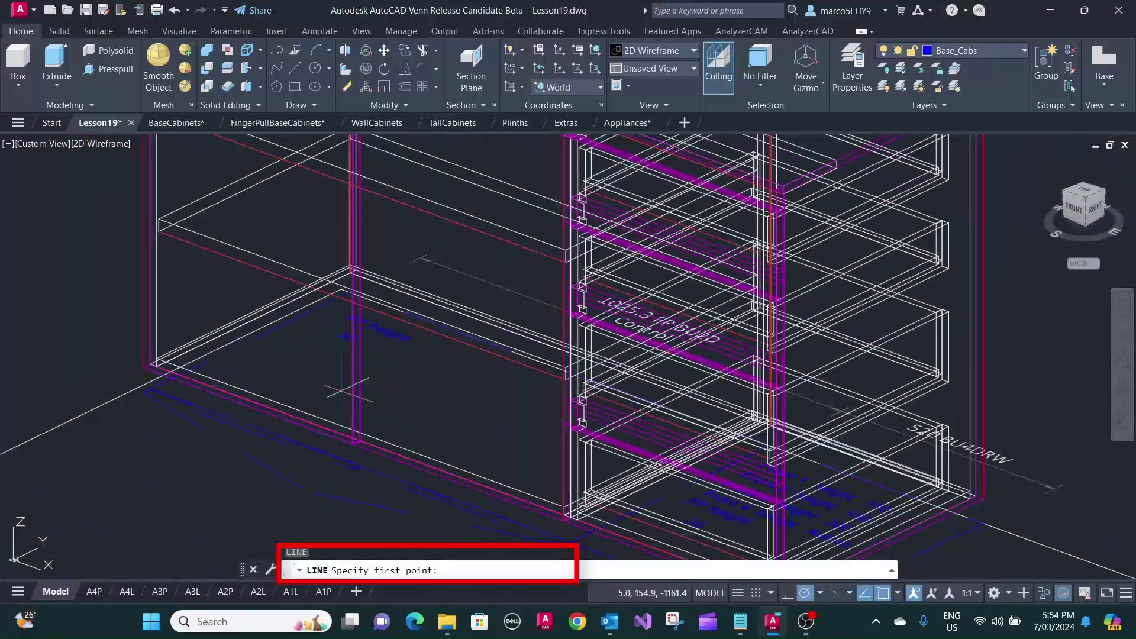
click(361, 432)
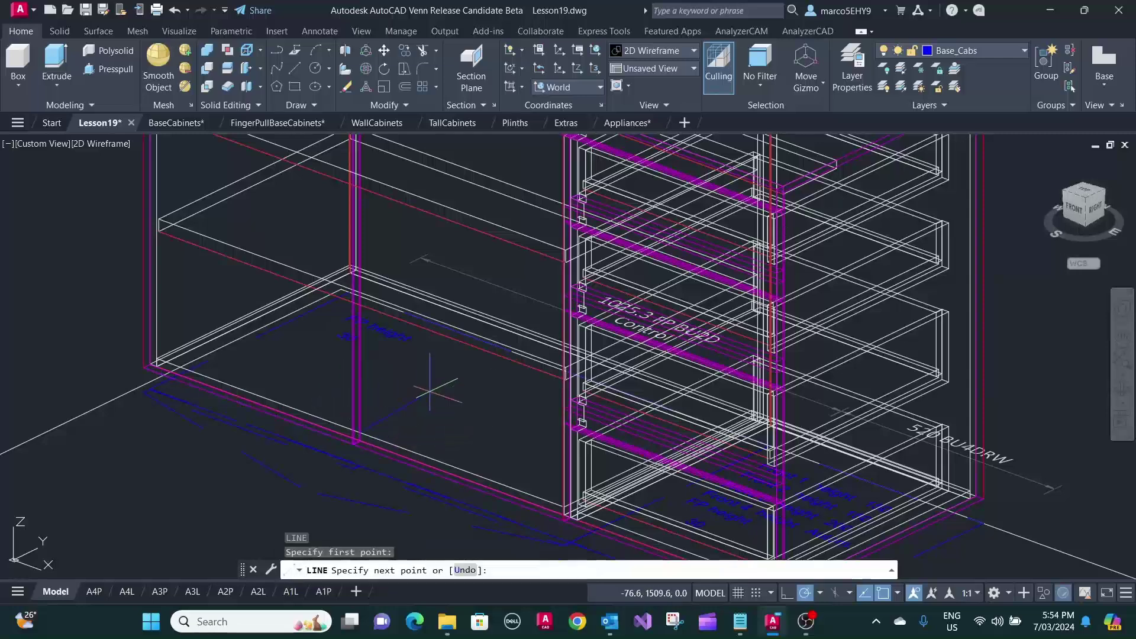
key(Escape)
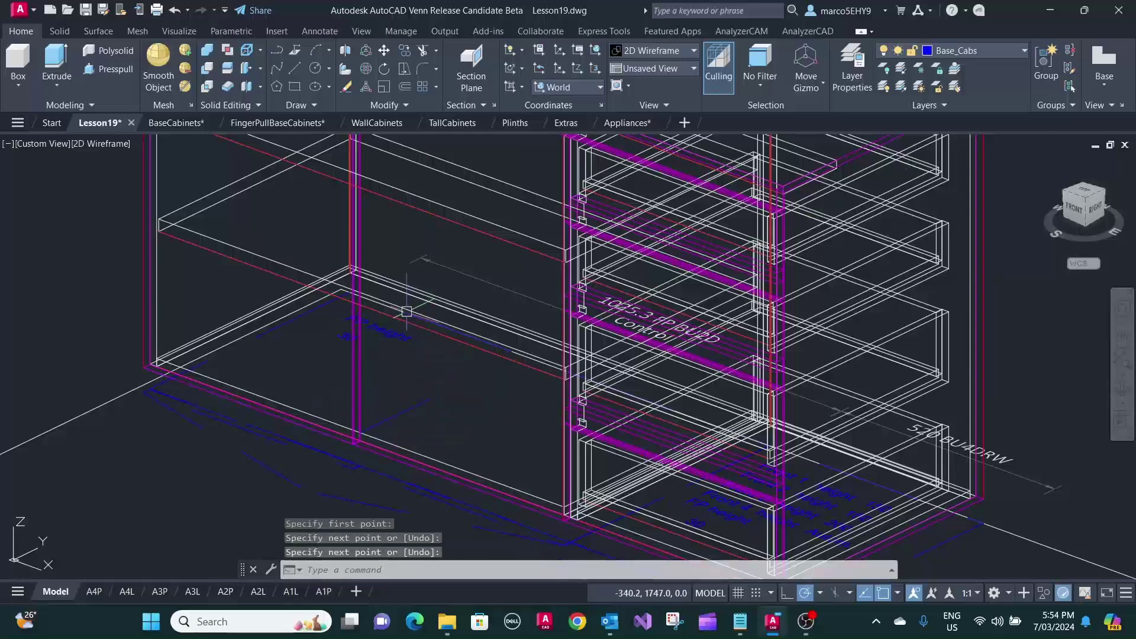
key(Escape)
key(Escape)
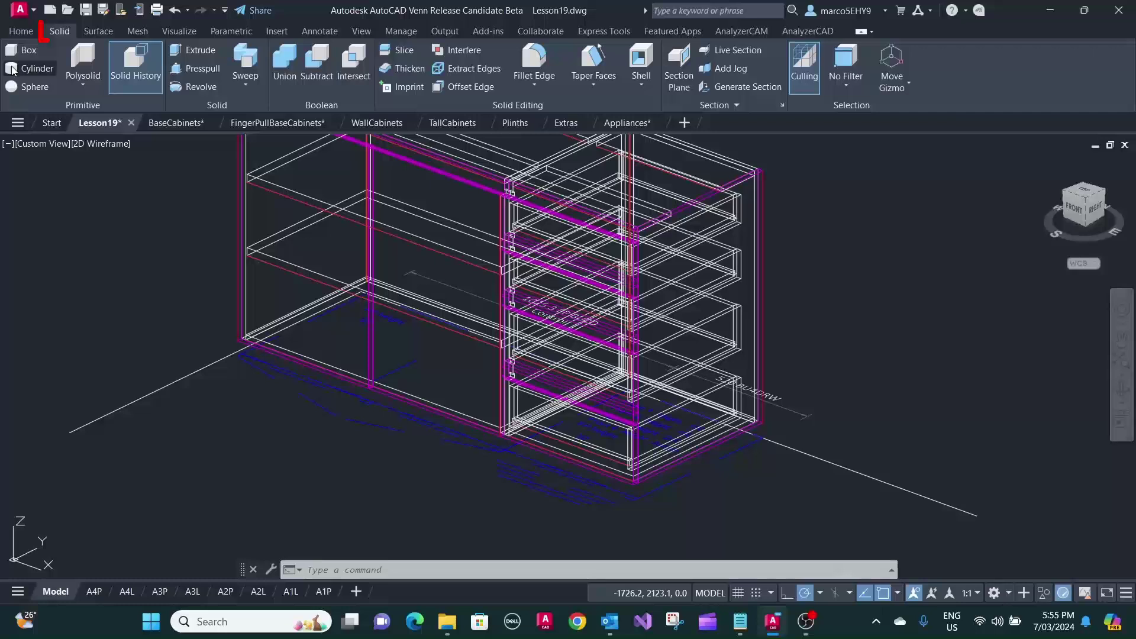
Draw a cylinder with radius 50, setting its height with a click.
click(12, 70)
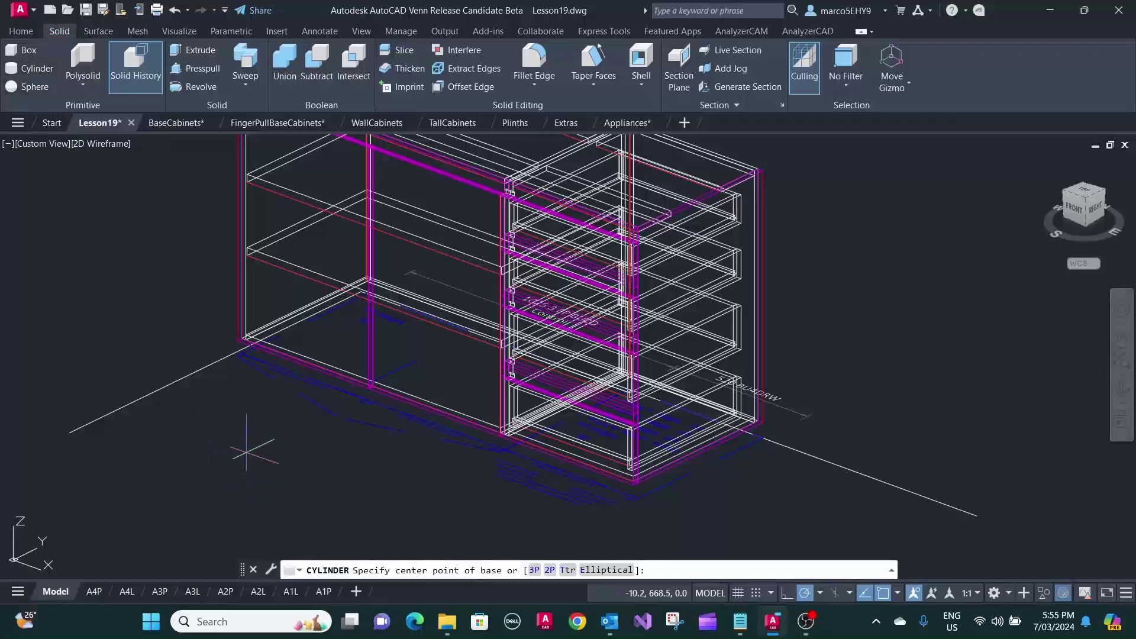
click(246, 453)
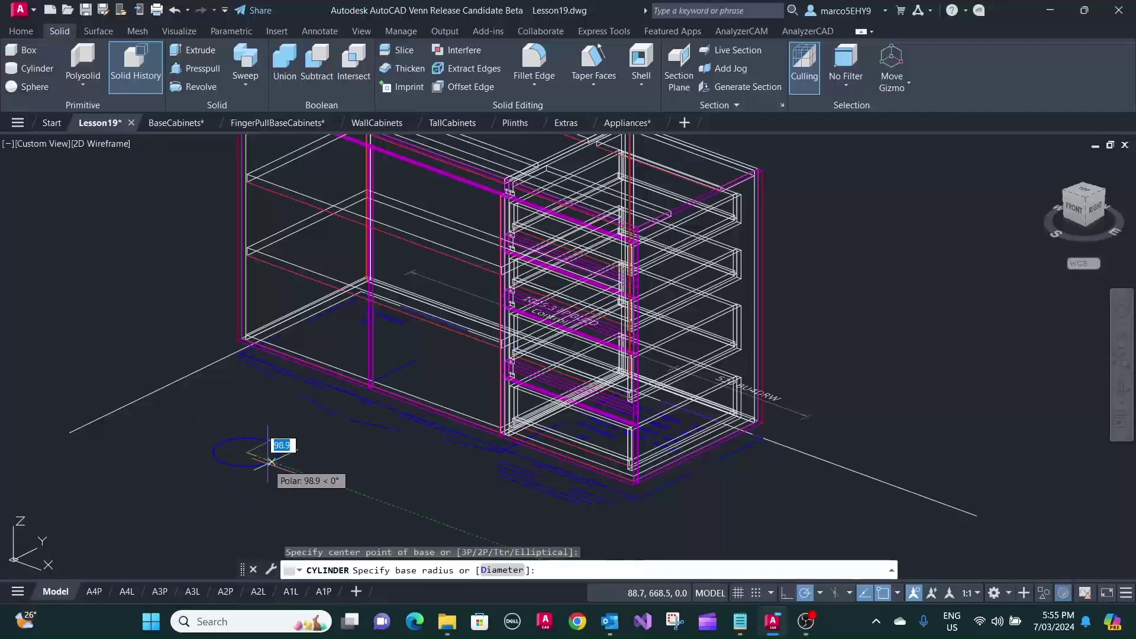
text(50)
key(Return)
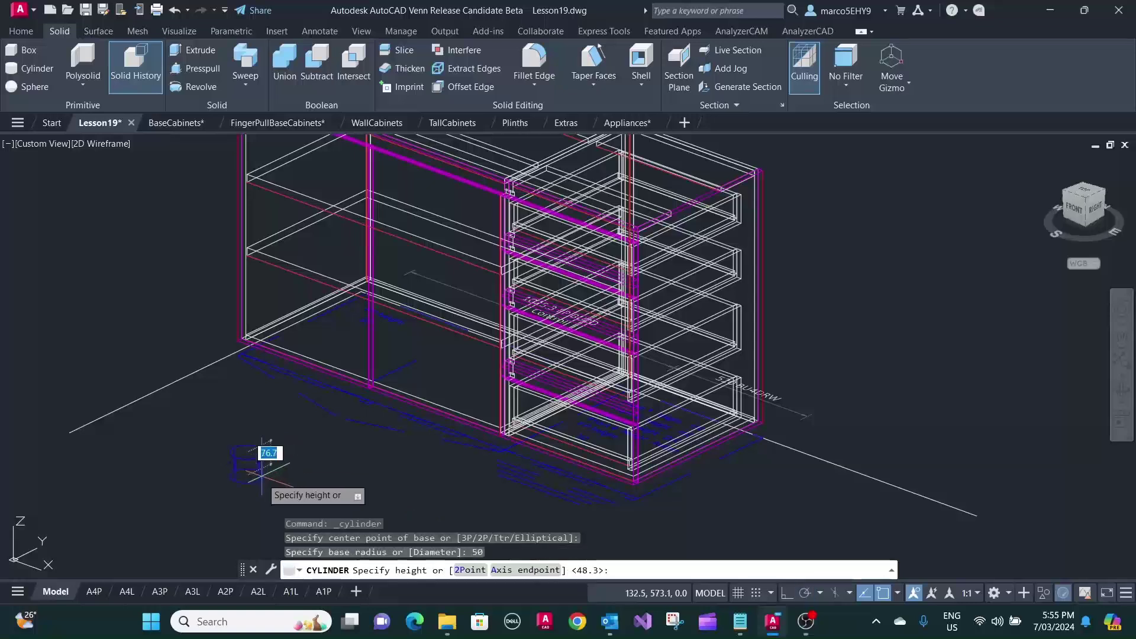
click(262, 469)
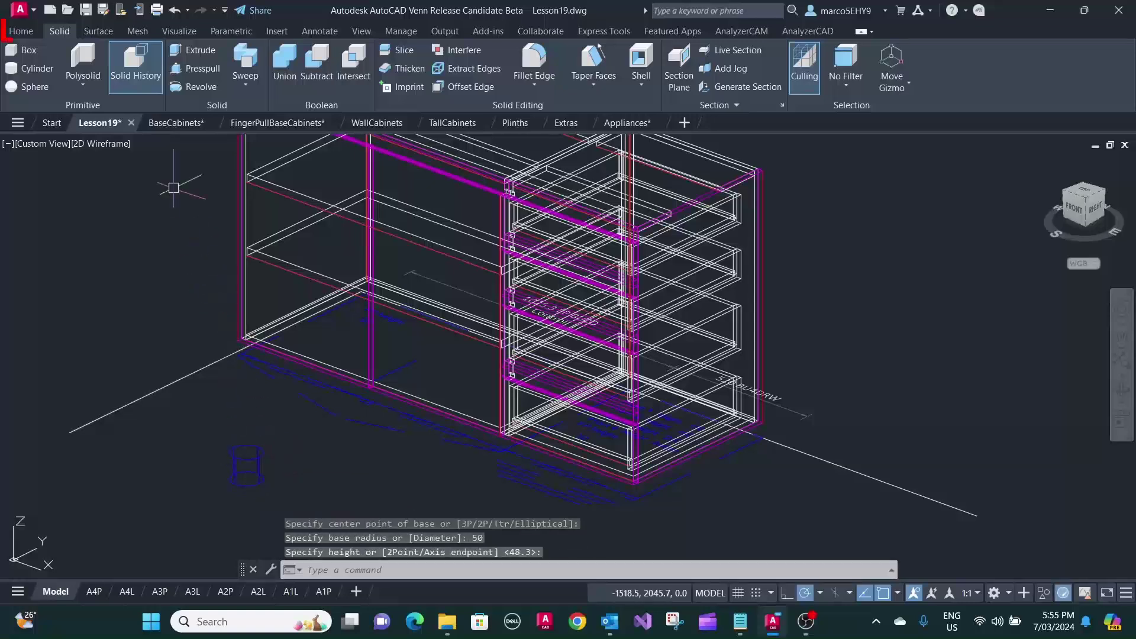
Move the cylinder onto the bottom panel in the cabinet's open bay.
click(20, 30)
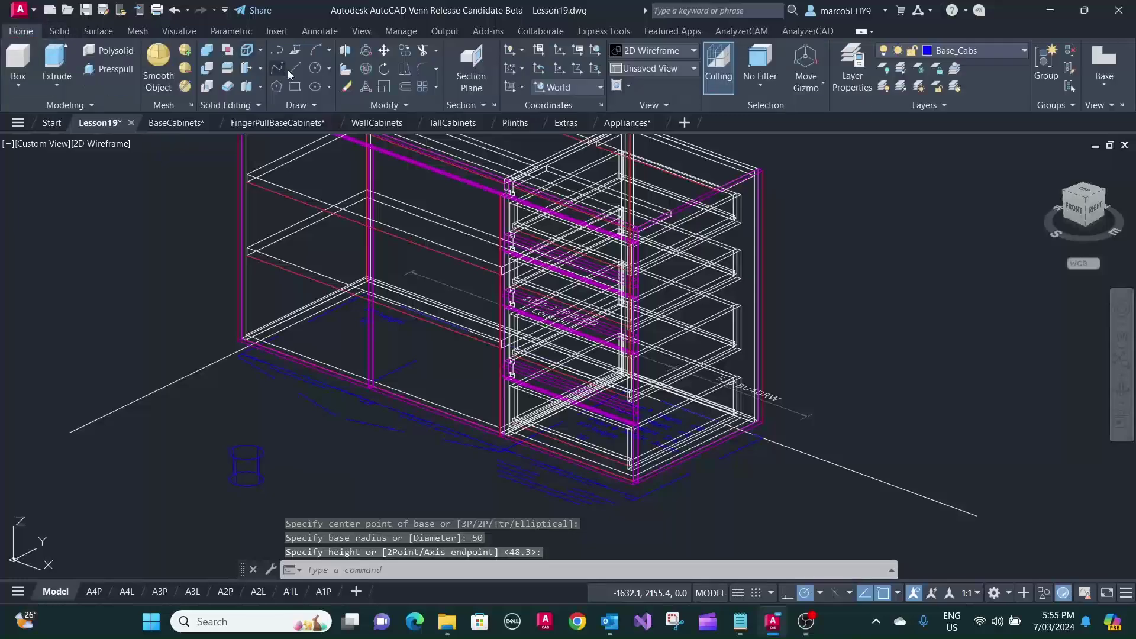
click(385, 51)
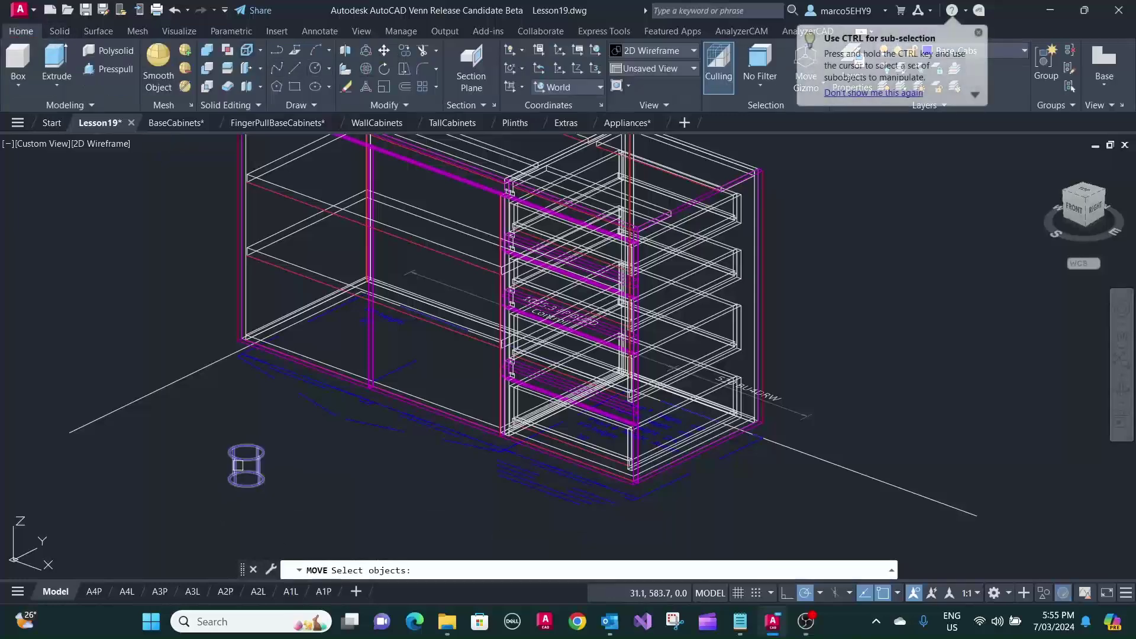
click(247, 453)
key(Return)
click(246, 452)
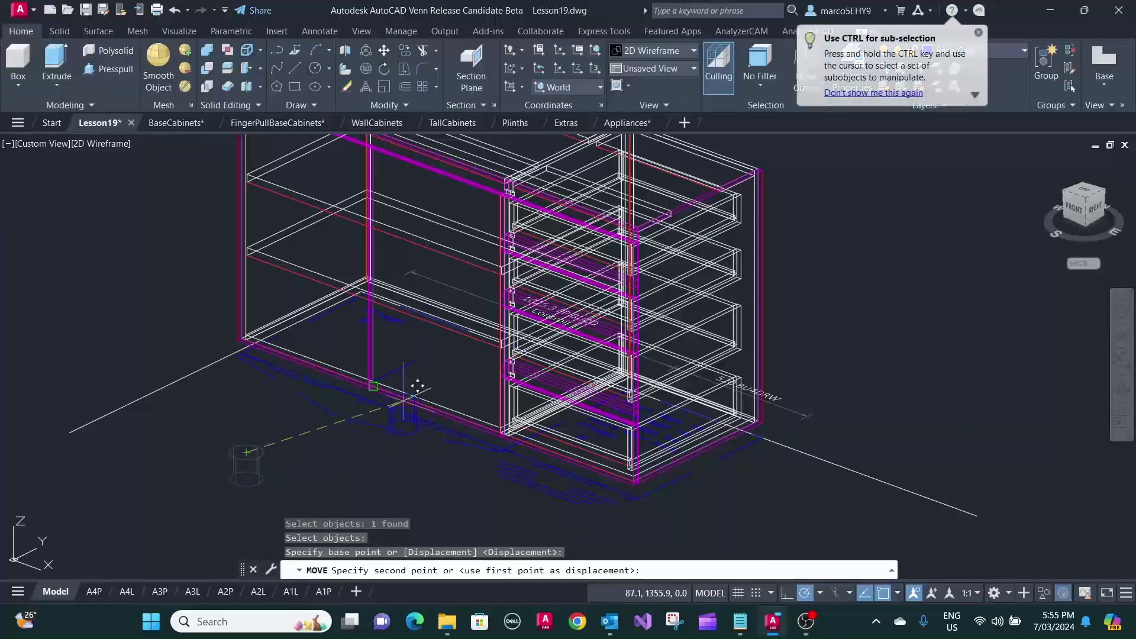
scroll(419, 351, up, 2)
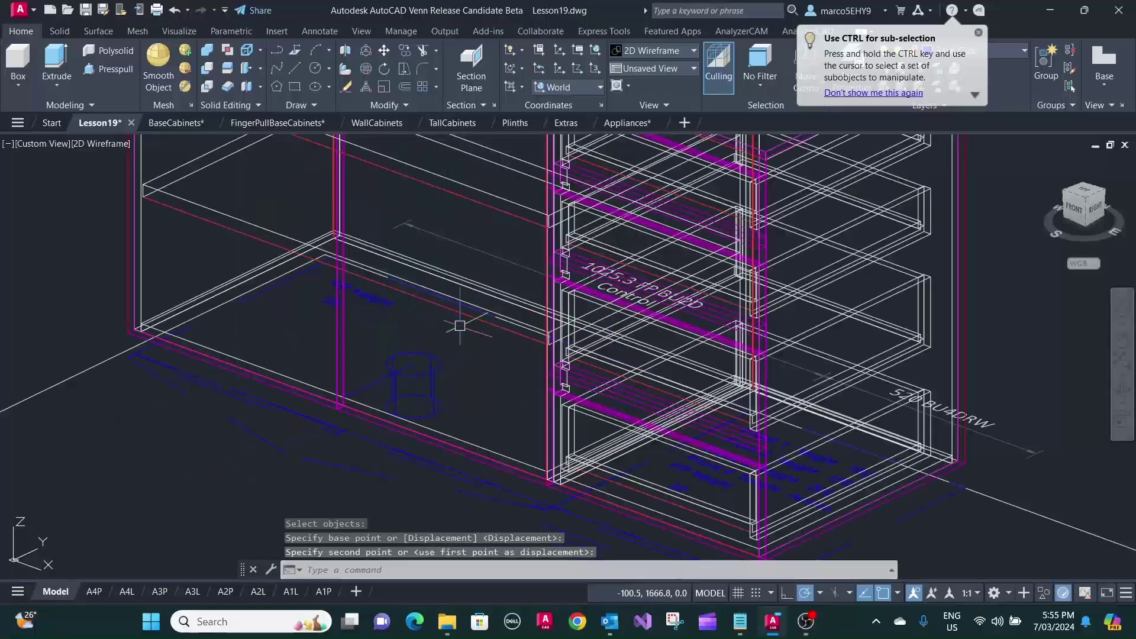
key(Escape)
key(Escape)
key(Escape)
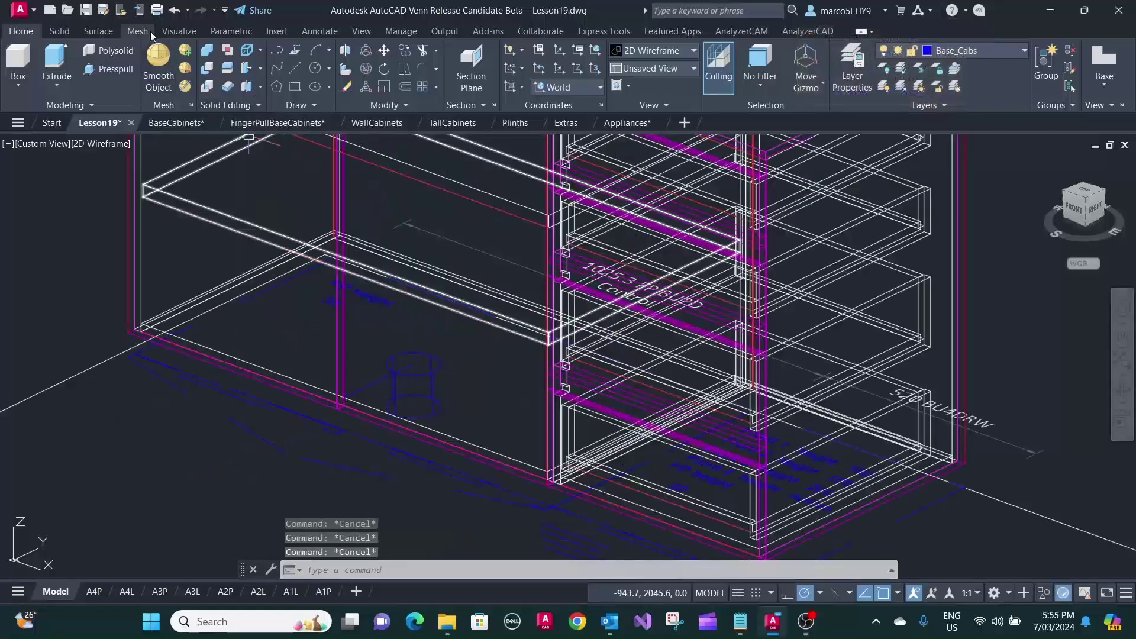
Subtract the cylinder from the bottom panel to cut a round hole.
click(207, 69)
scroll(214, 324, up, 3)
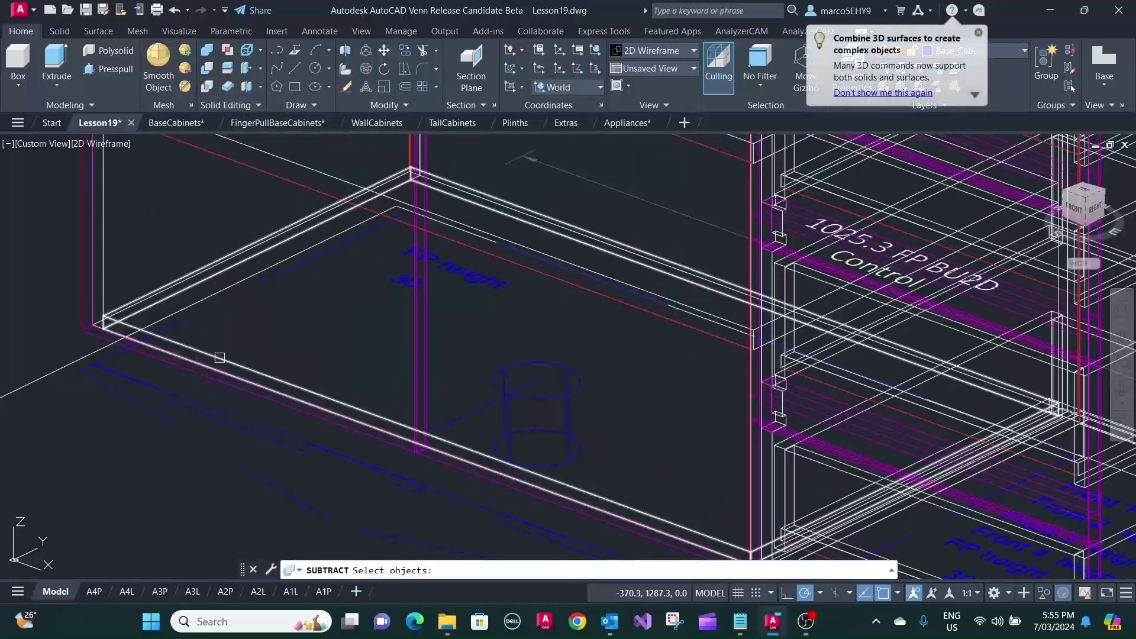
click(223, 357)
key(Return)
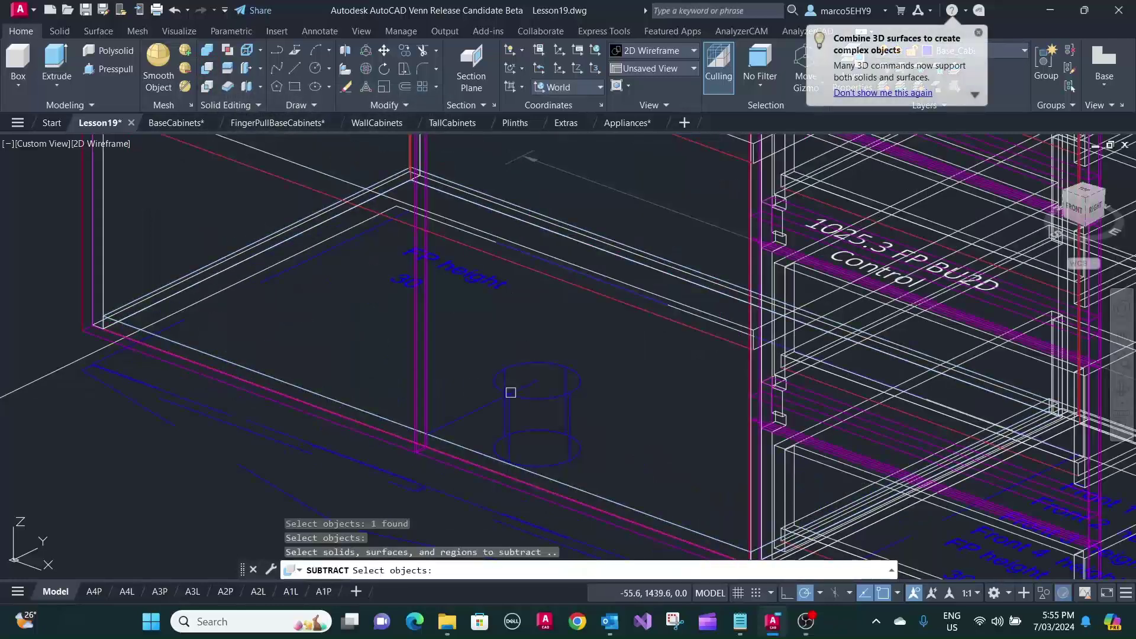
click(519, 364)
key(Return)
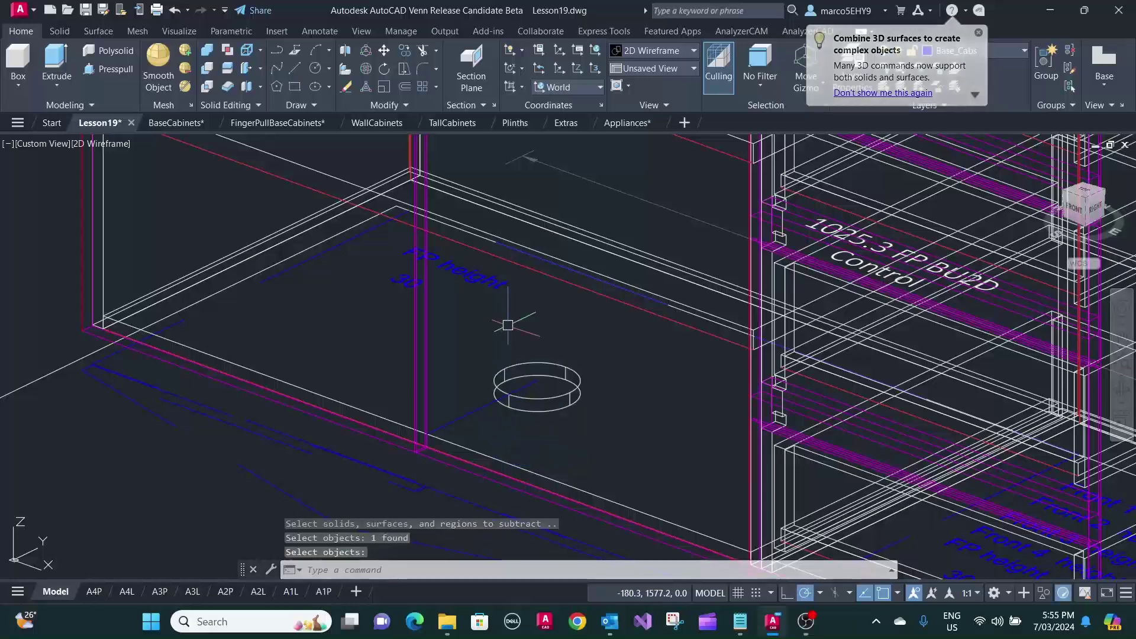
Delete the stray blue line inside the cabinet and recentre the view.
click(465, 416)
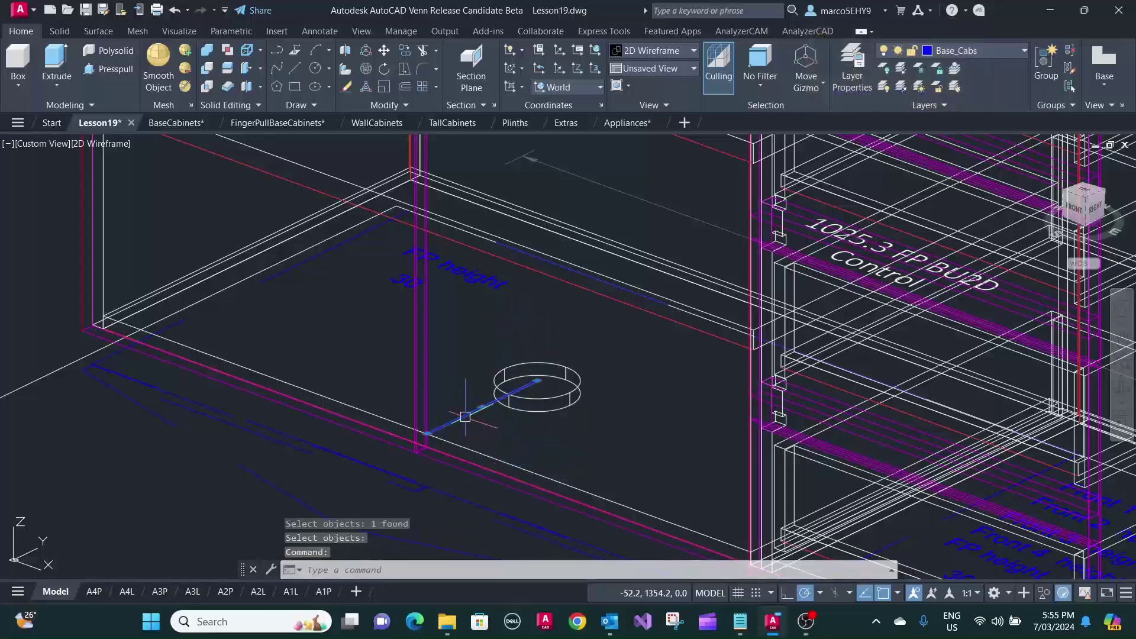
key(Delete)
scroll(465, 417, down, 5)
middle_drag(467, 334, 402, 344)
scroll(402, 344, down, 2)
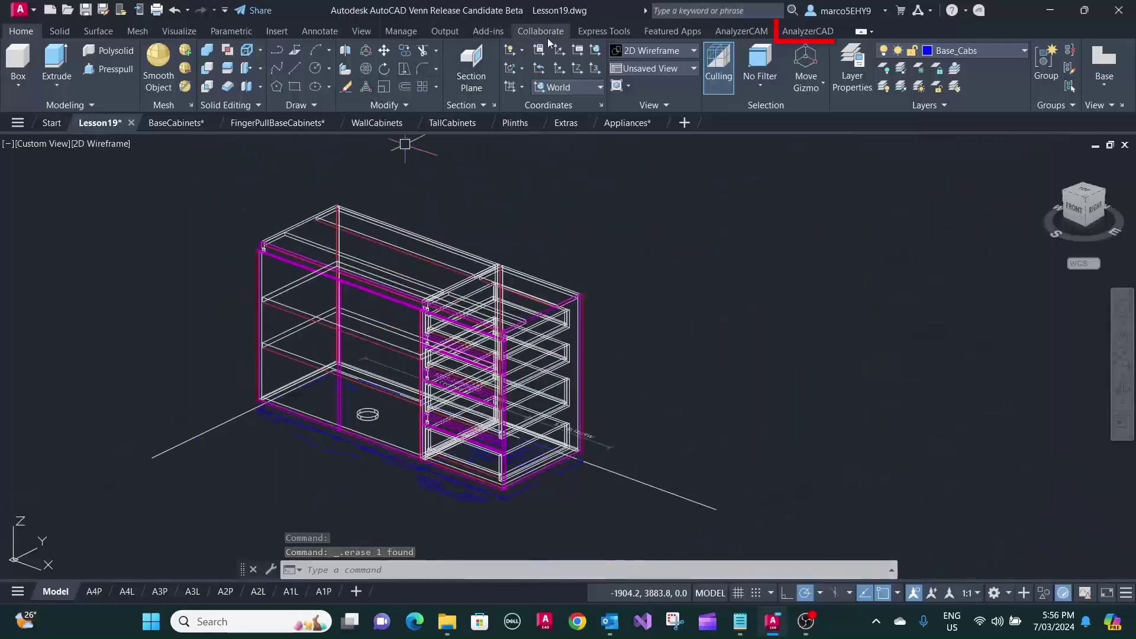
Window-select the cabinets and send them to Analyzer from the AnalyzerCAD tab.
click(808, 31)
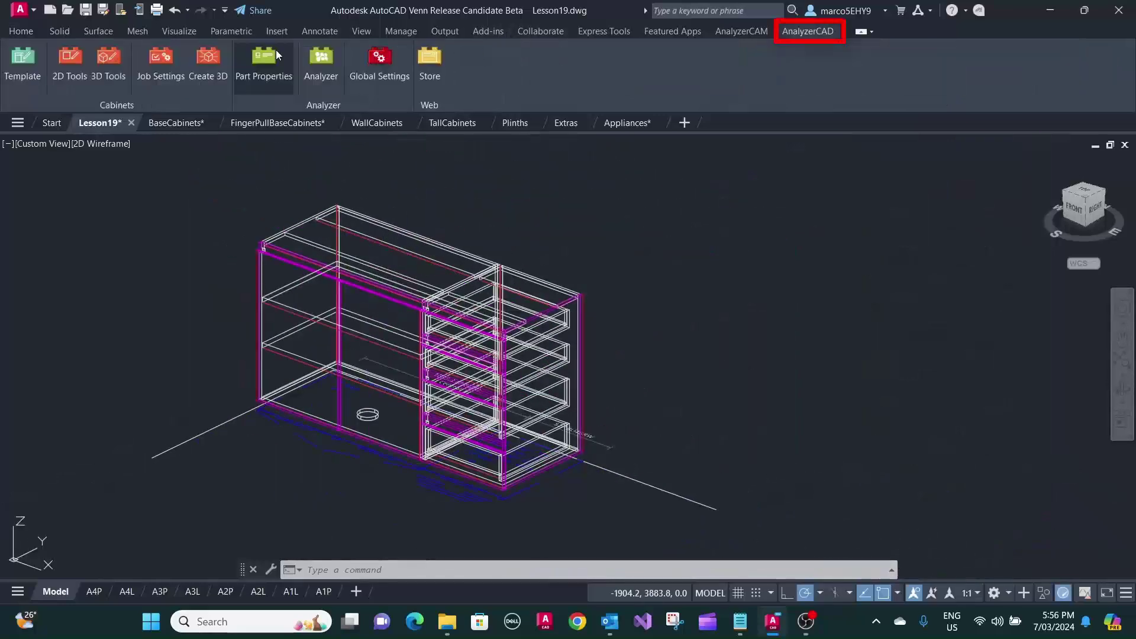
click(321, 58)
click(606, 514)
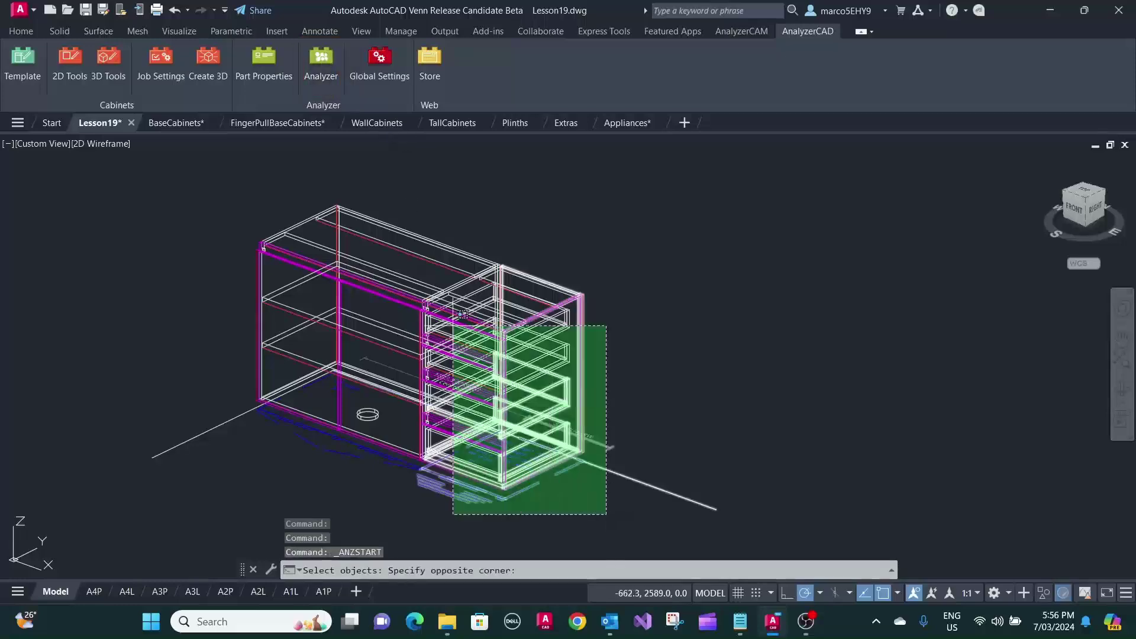
click(189, 166)
key(Return)
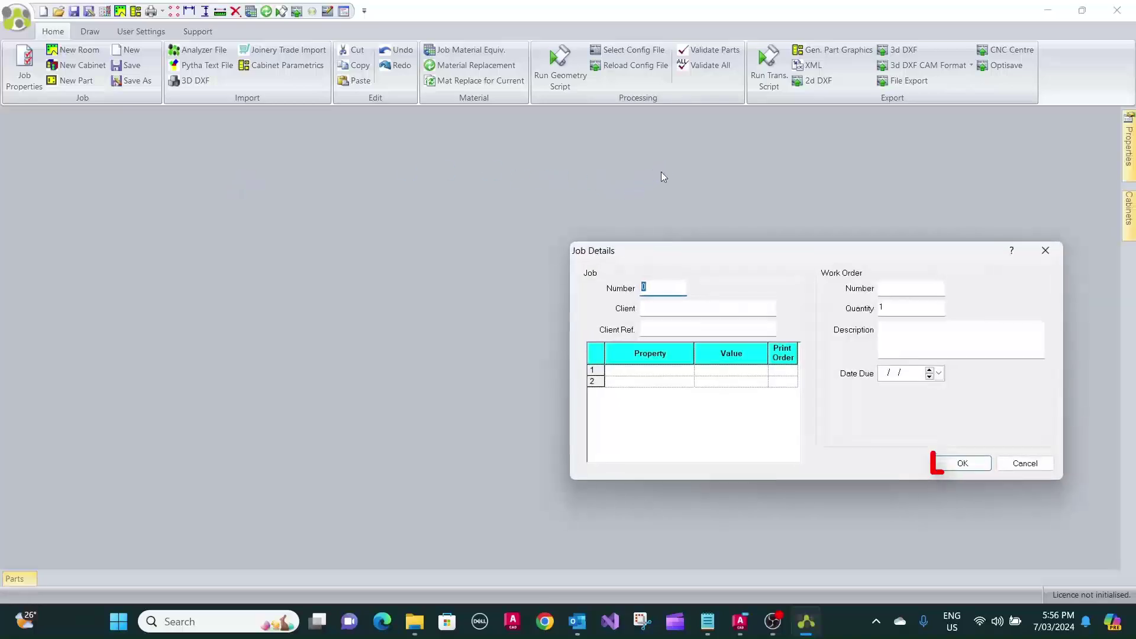
Load Base_2's parts, review the holed bottom panel, and exit without saving ANZin.dxf.
click(959, 463)
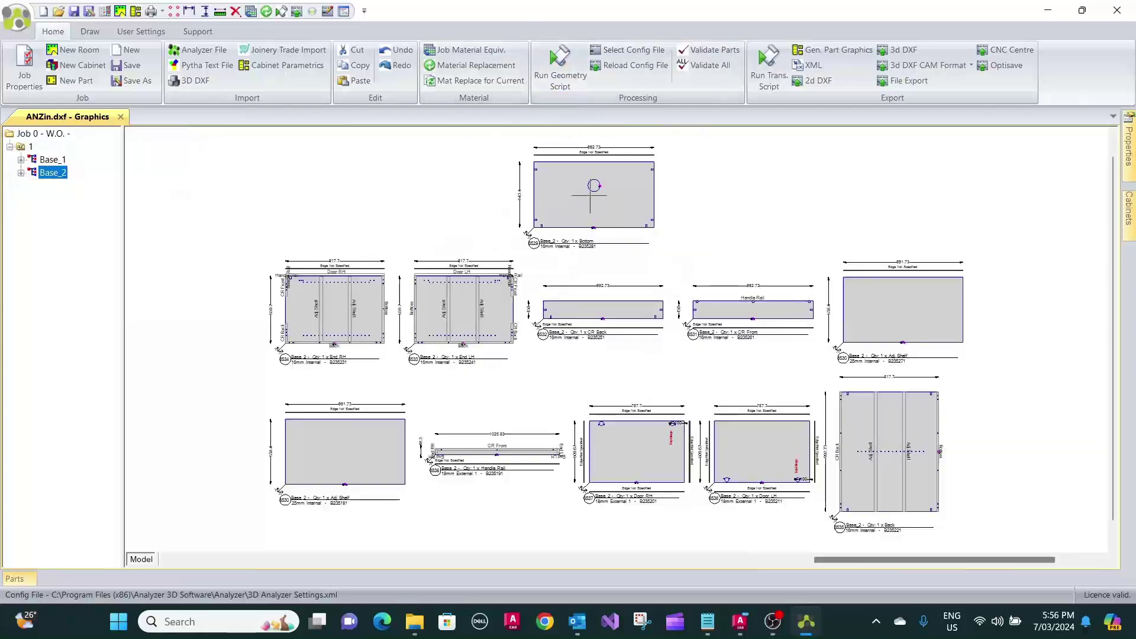
scroll(592, 188, up, 2)
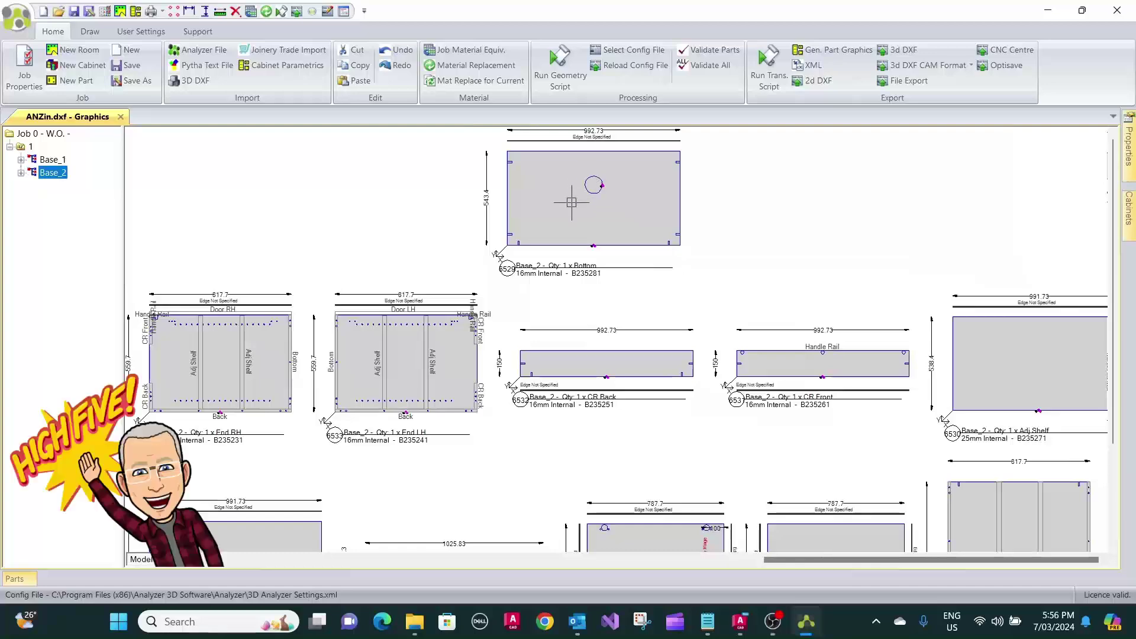
scroll(572, 203, down, 2)
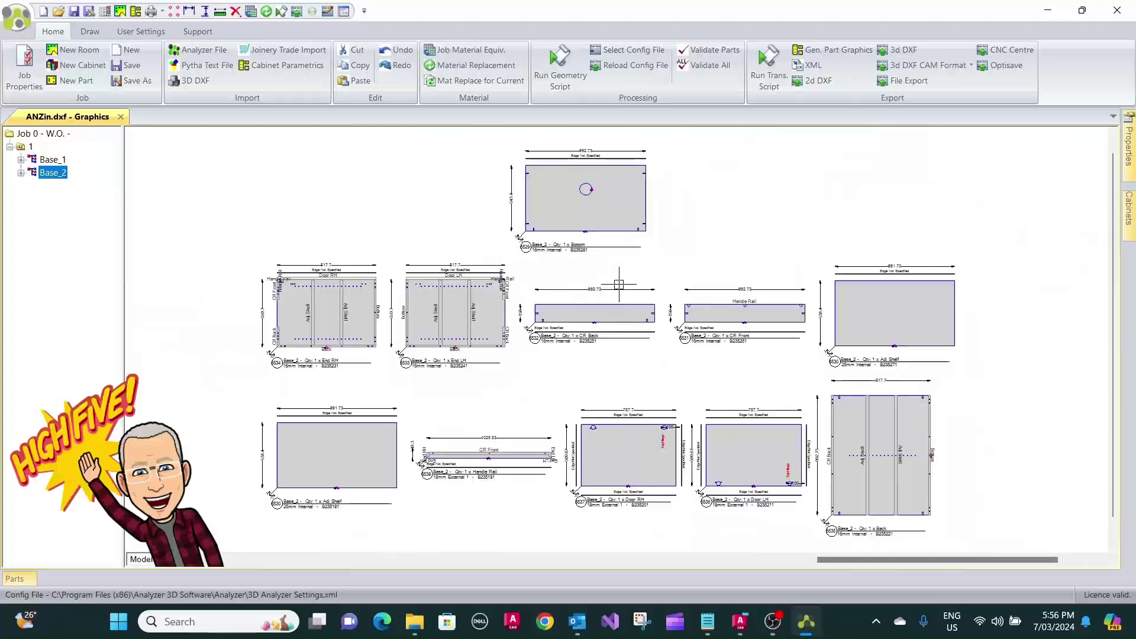
scroll(445, 302, up, 2)
scroll(461, 305, down, 2)
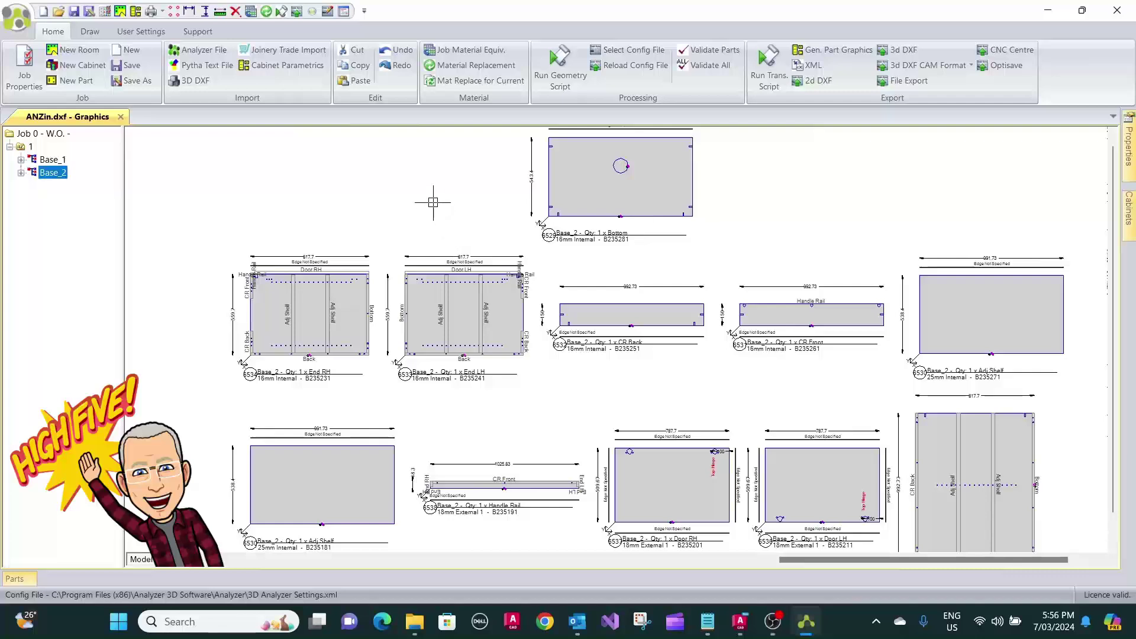
click(1117, 12)
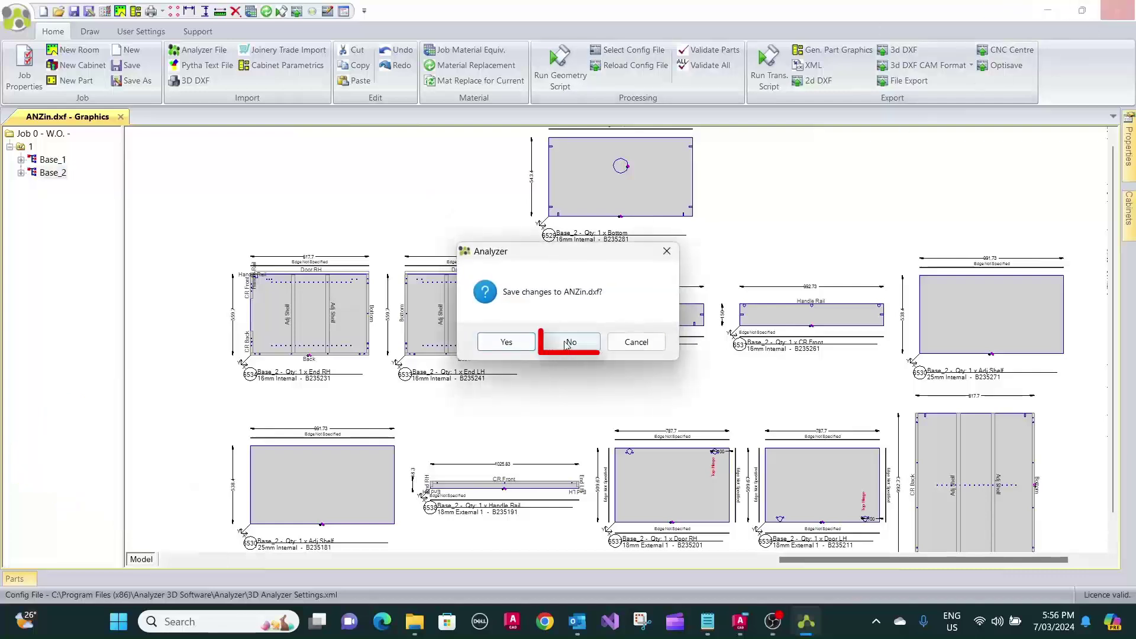
click(585, 345)
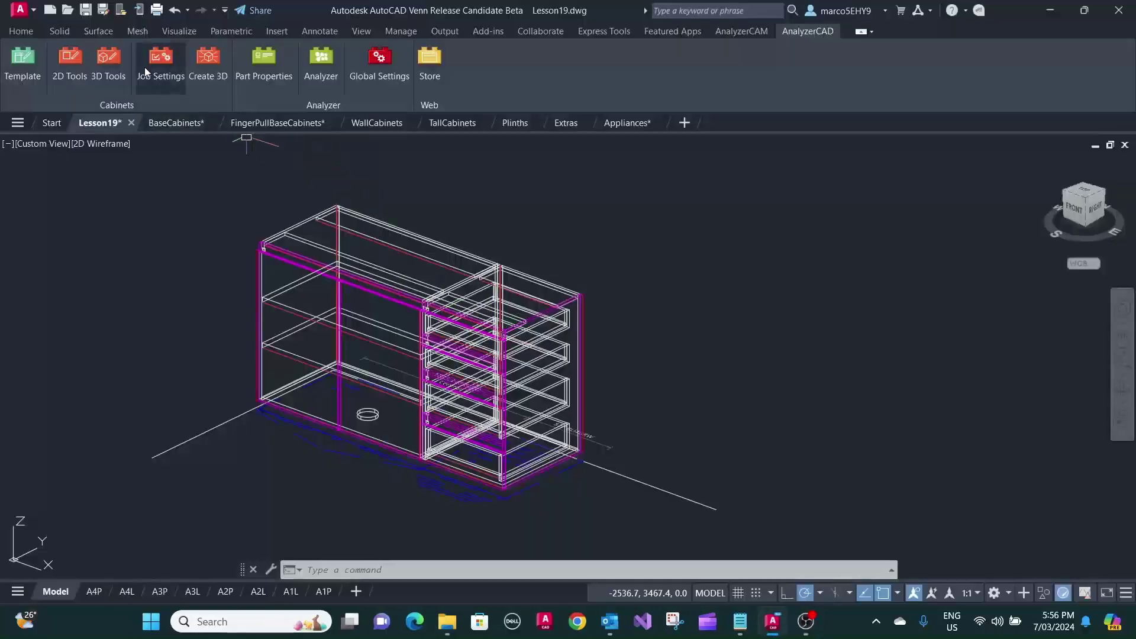
Switch the viewport from 2D Wireframe to the Conceptual visual style.
click(96, 144)
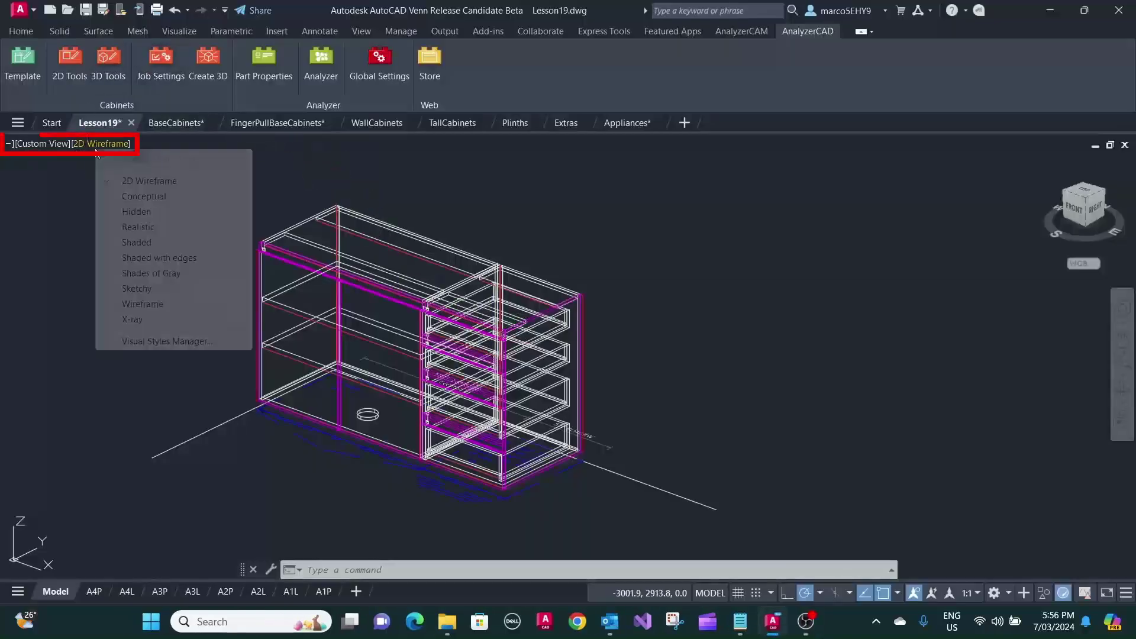
click(128, 196)
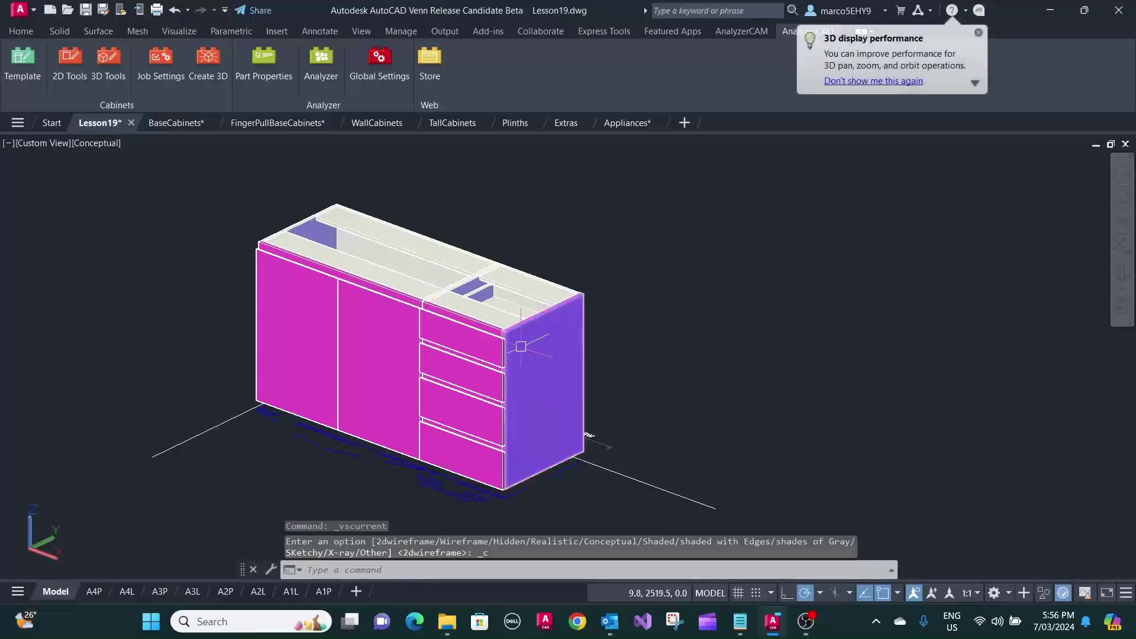
scroll(519, 355, up, 2)
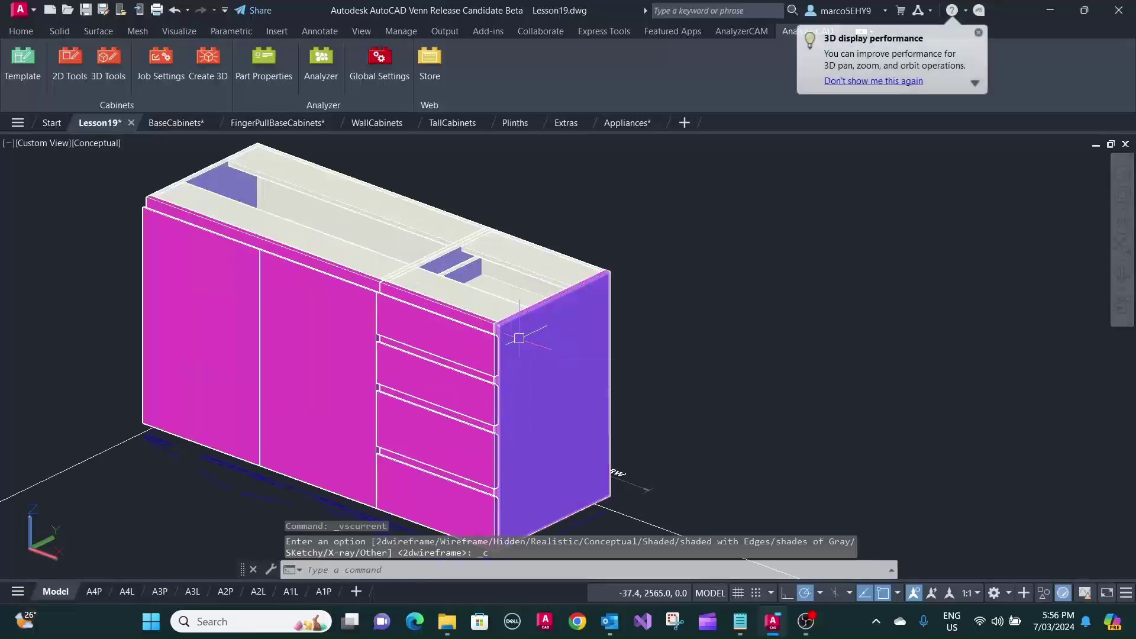